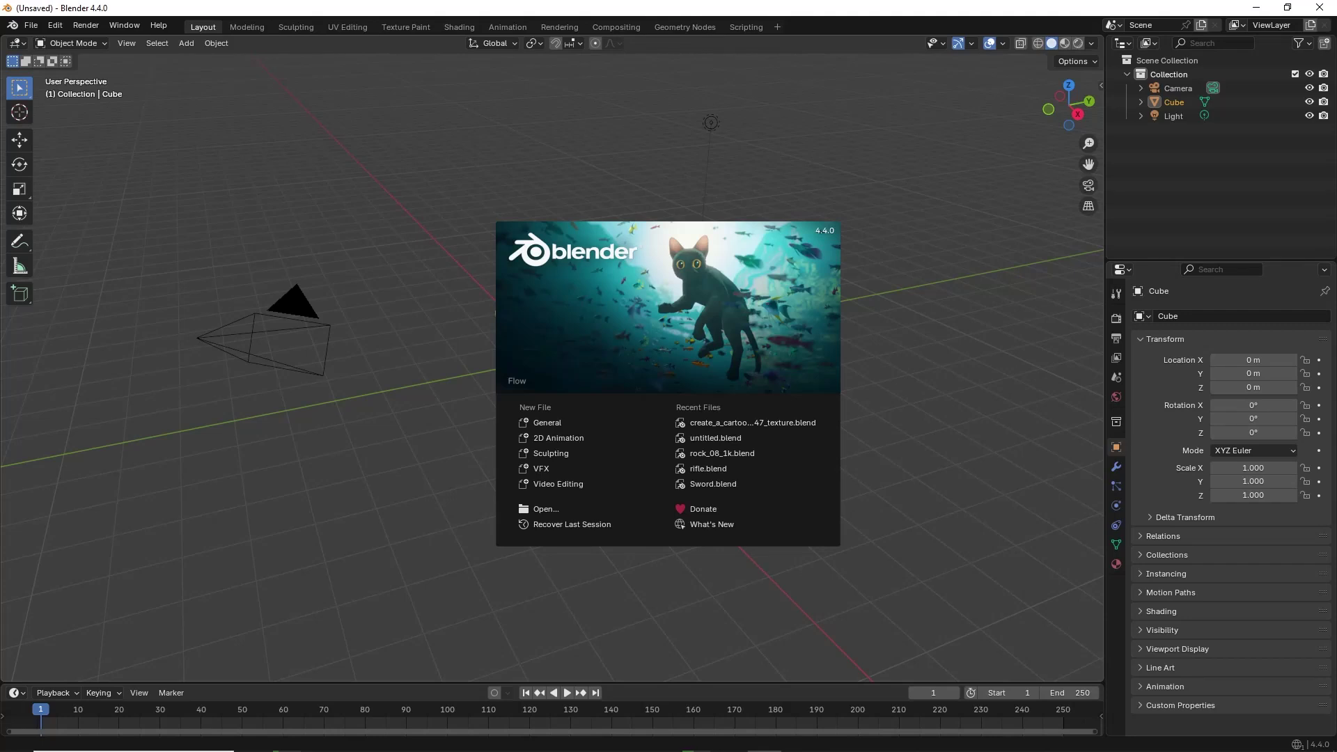
- Dismiss the splash screen to reveal the default cube, camera and light scene
left_click(911, 174)
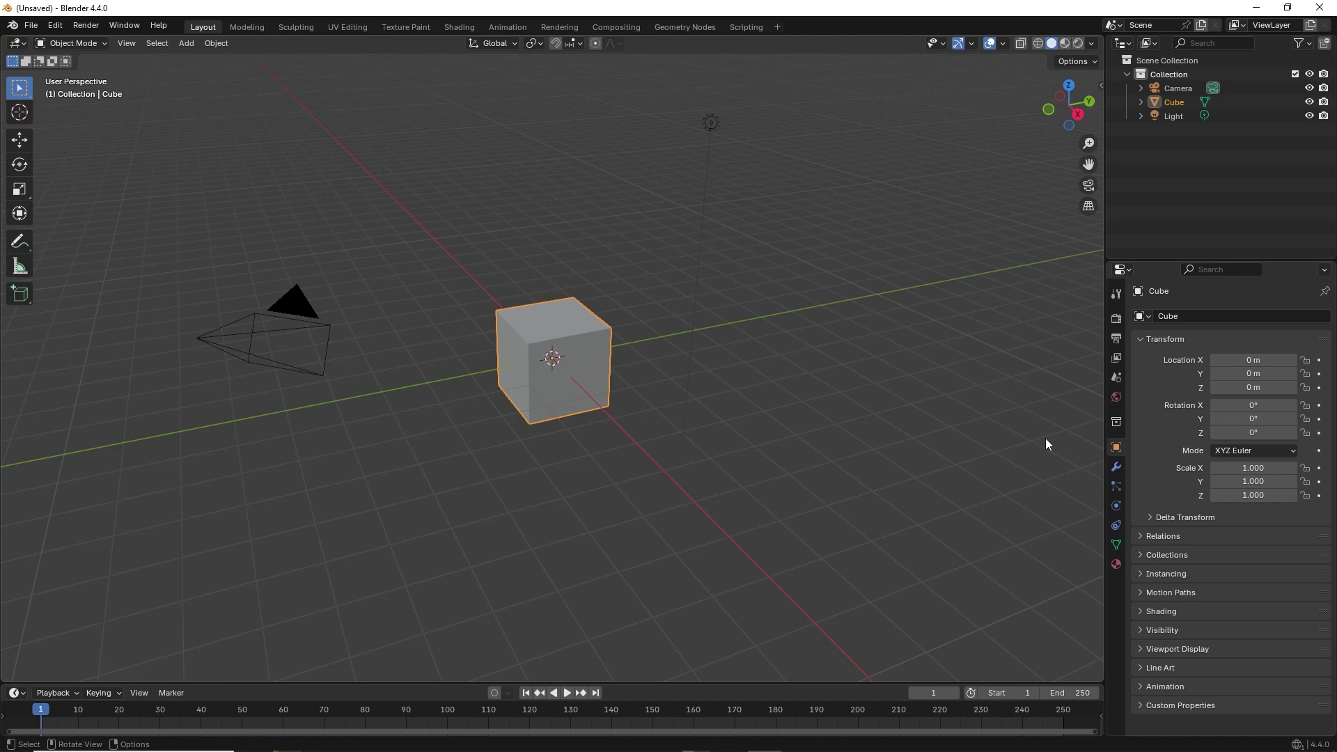
- Add a new Video Editing workspace from the workspace + menu
left_click(780, 27)
mouse_move(772, 106)
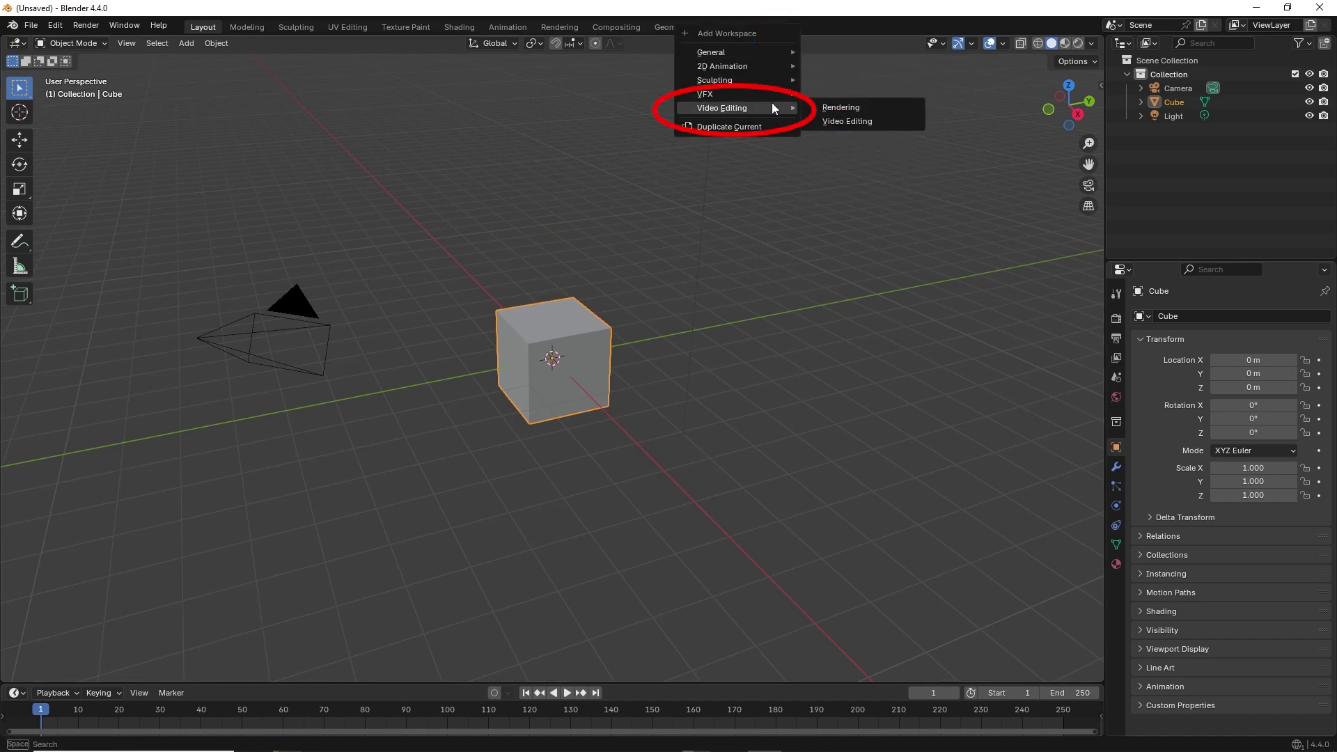
left_click(857, 122)
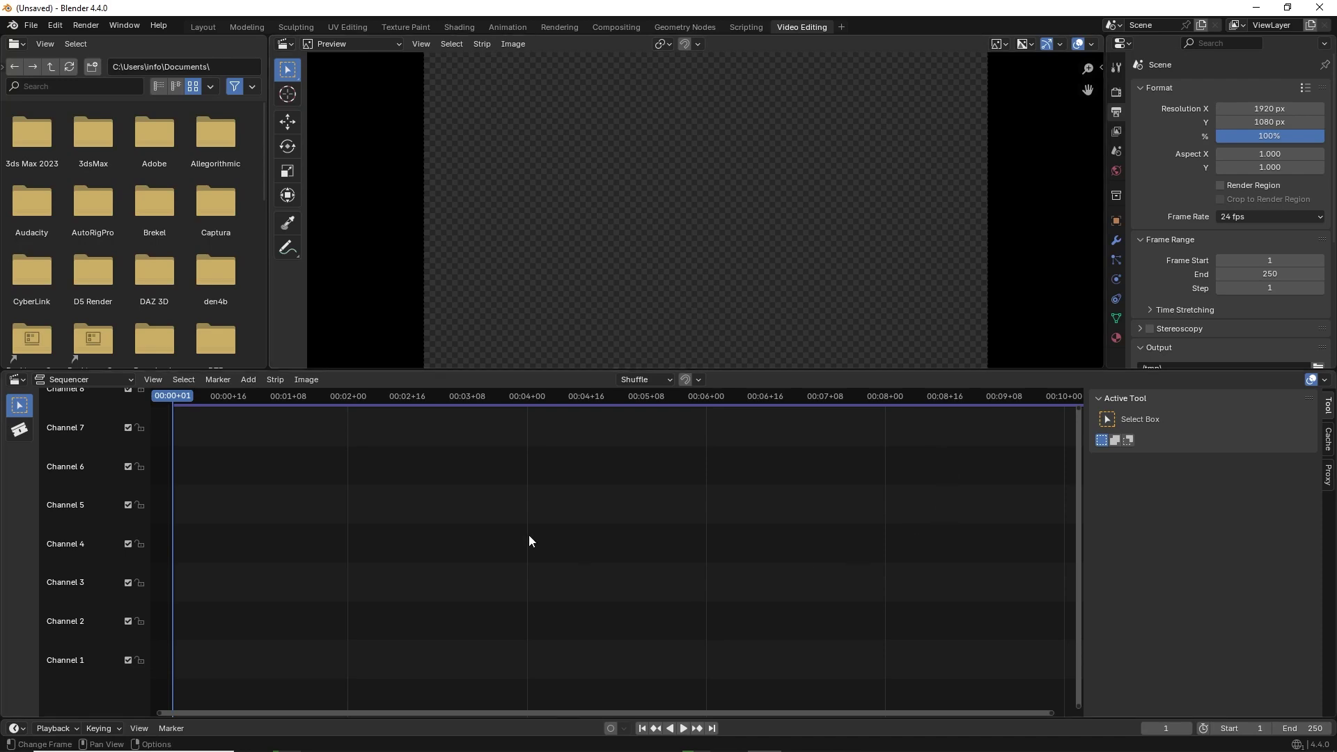
- Start adding a sound strip and pick 'Shot 14 Can I have some ale.wav'
left_click(249, 380)
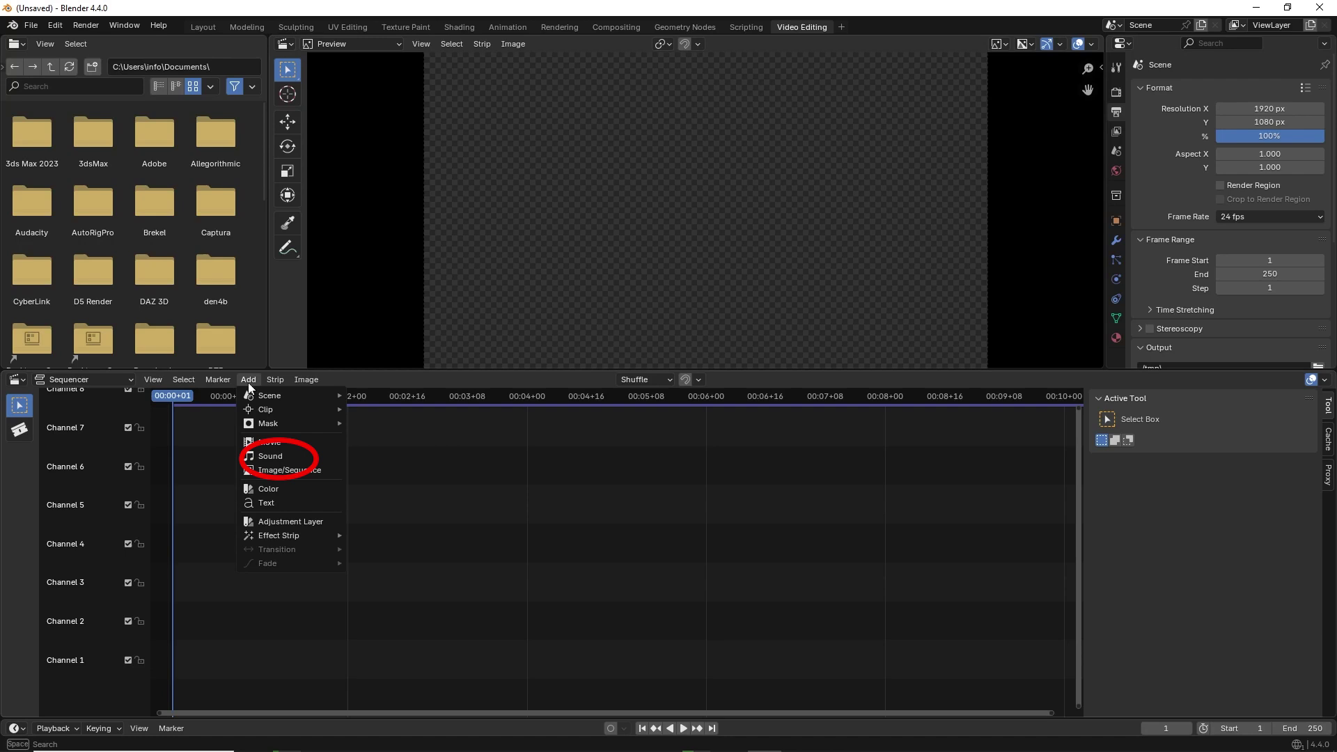
left_click(270, 456)
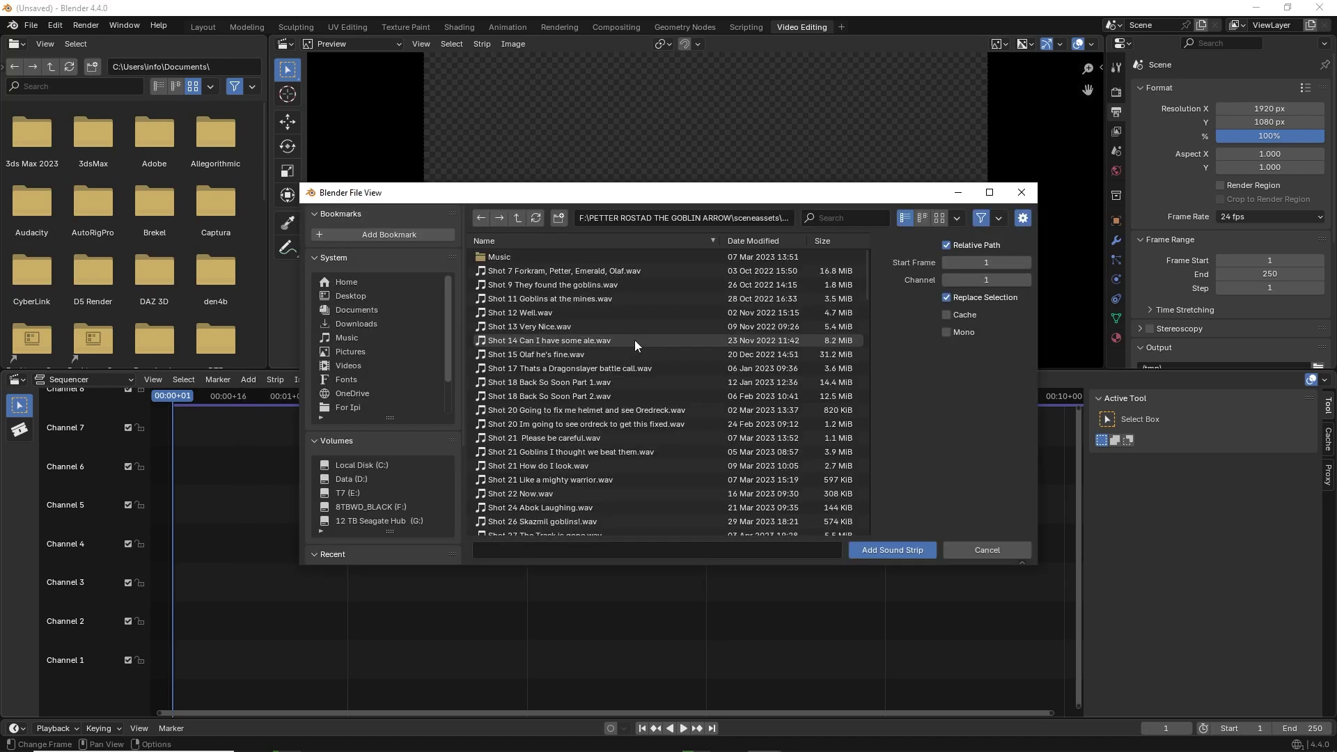
left_click(635, 339)
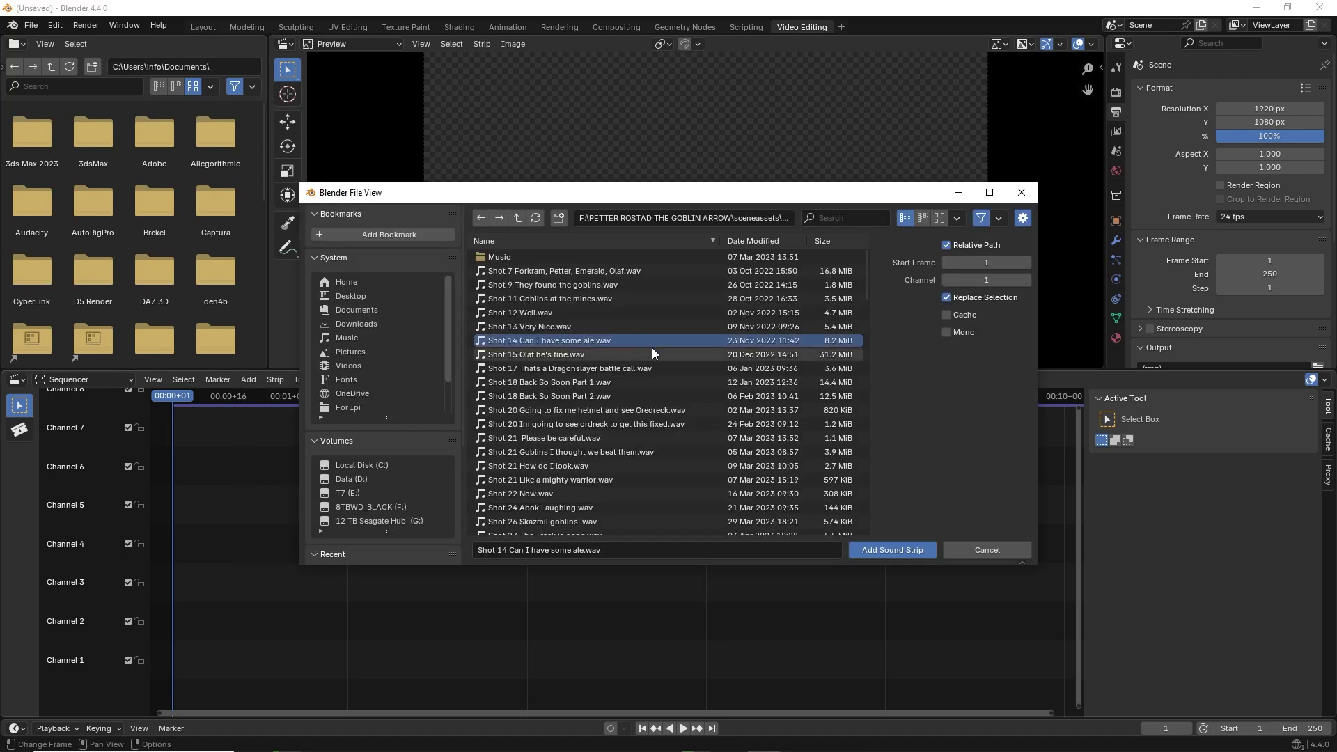
- Add the Shot 14 sound strip, zoom the sequencer out to fit it, and play it
left_click(900, 551)
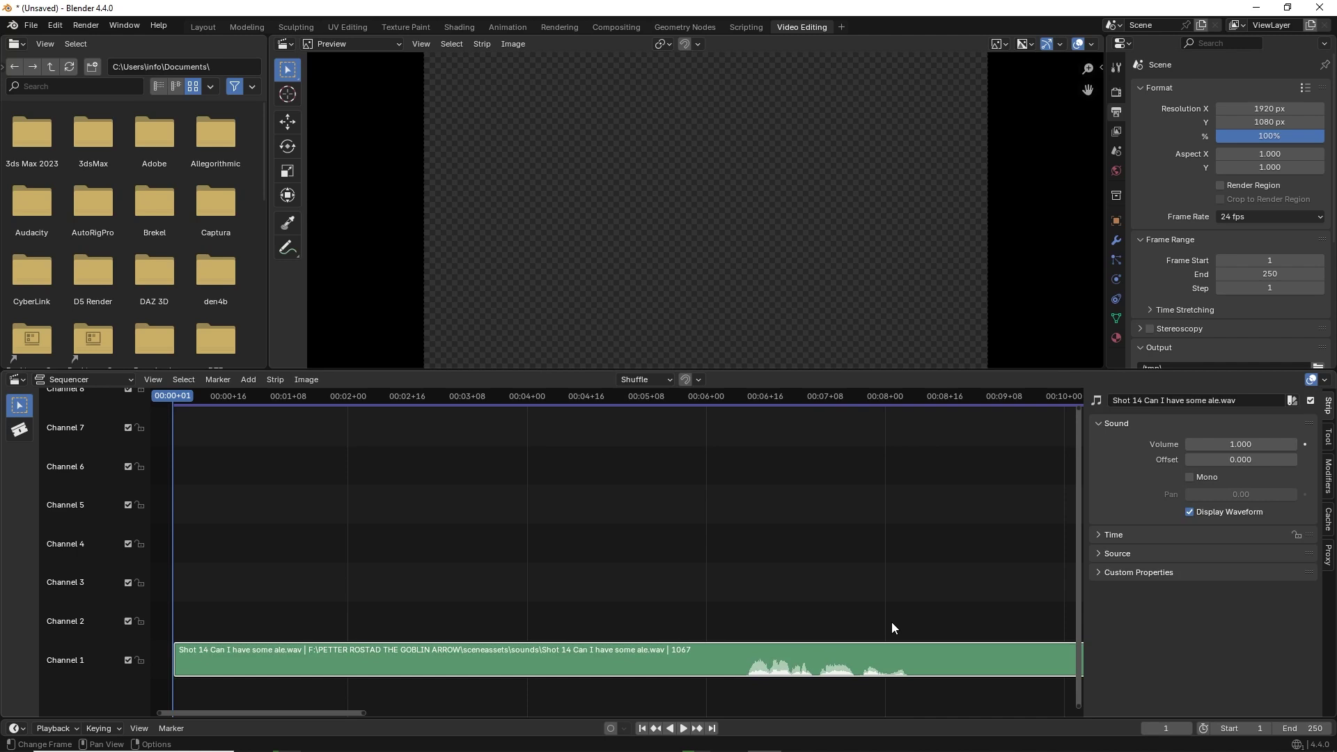
left_click_drag(366, 712, 1069, 698)
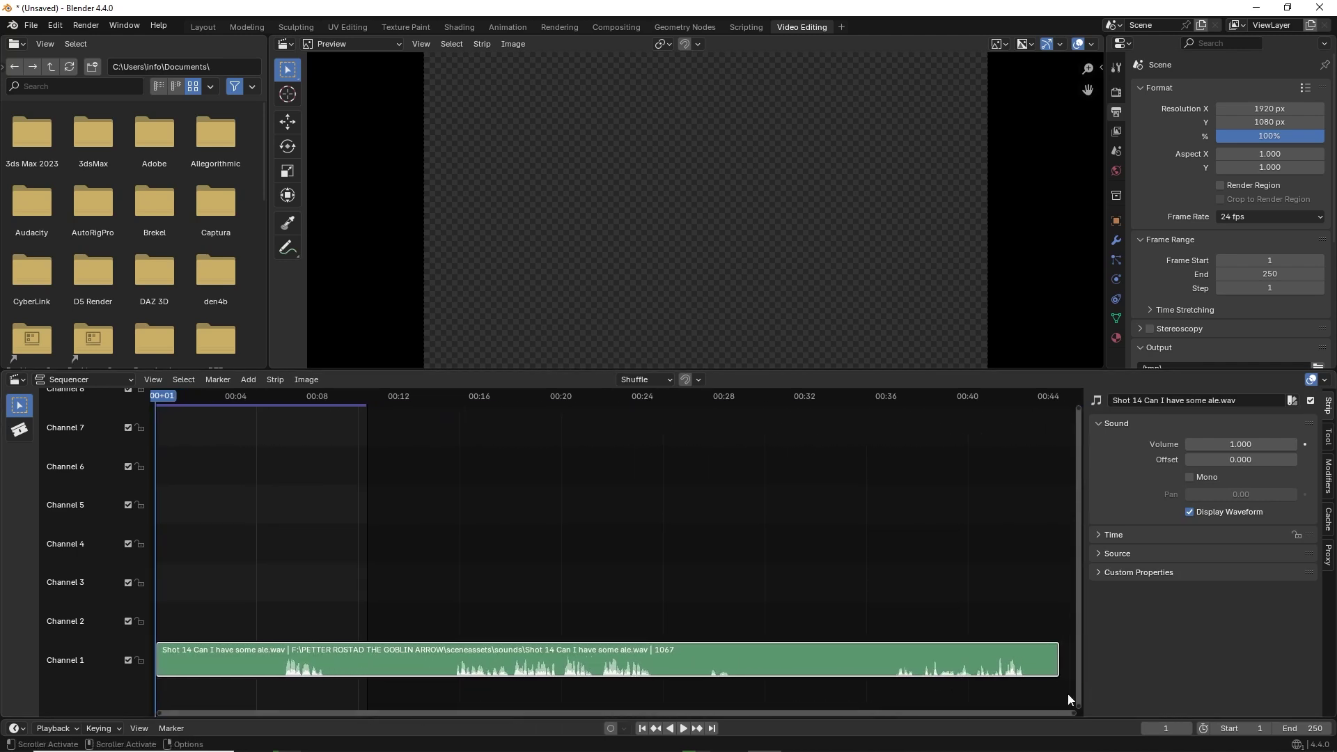
left_click(683, 732)
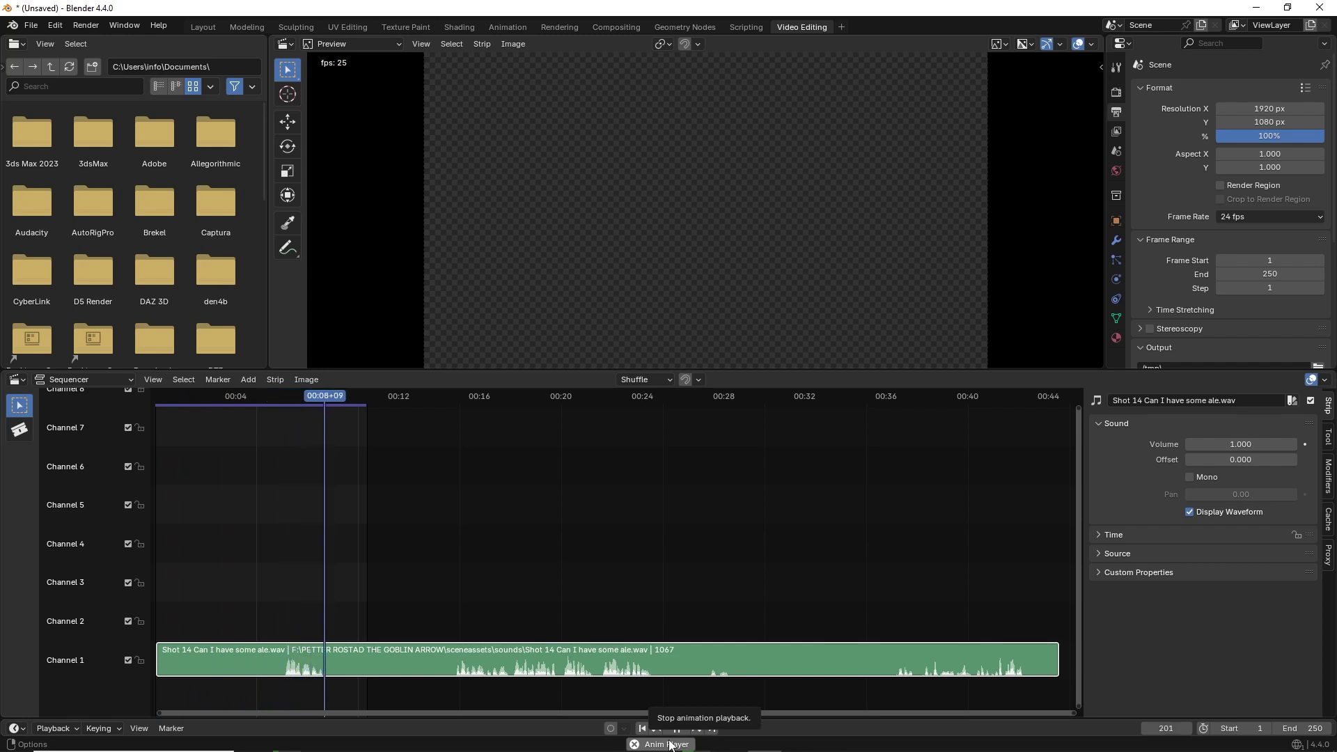
- Trim the sound strip to 944 frames, replay it from the start, and set end frame 950
left_click(677, 729)
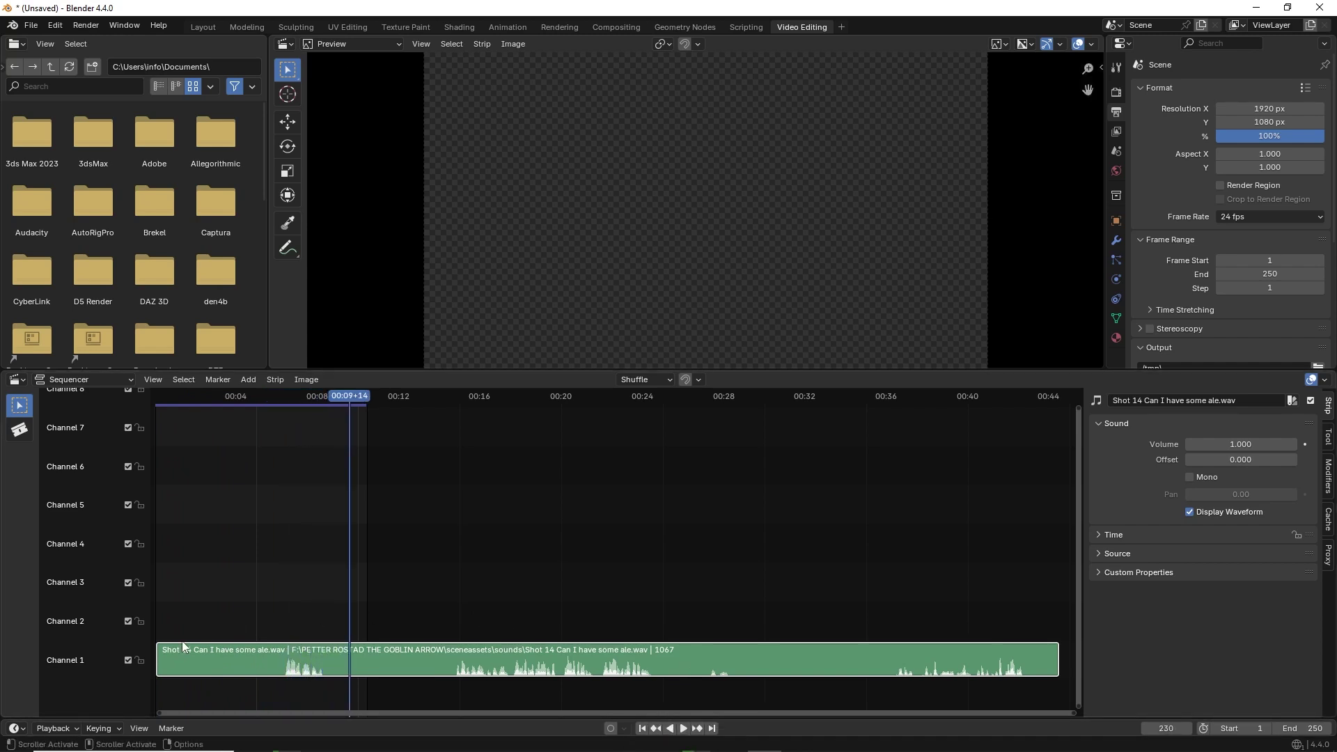
left_click_drag(166, 649, 211, 650)
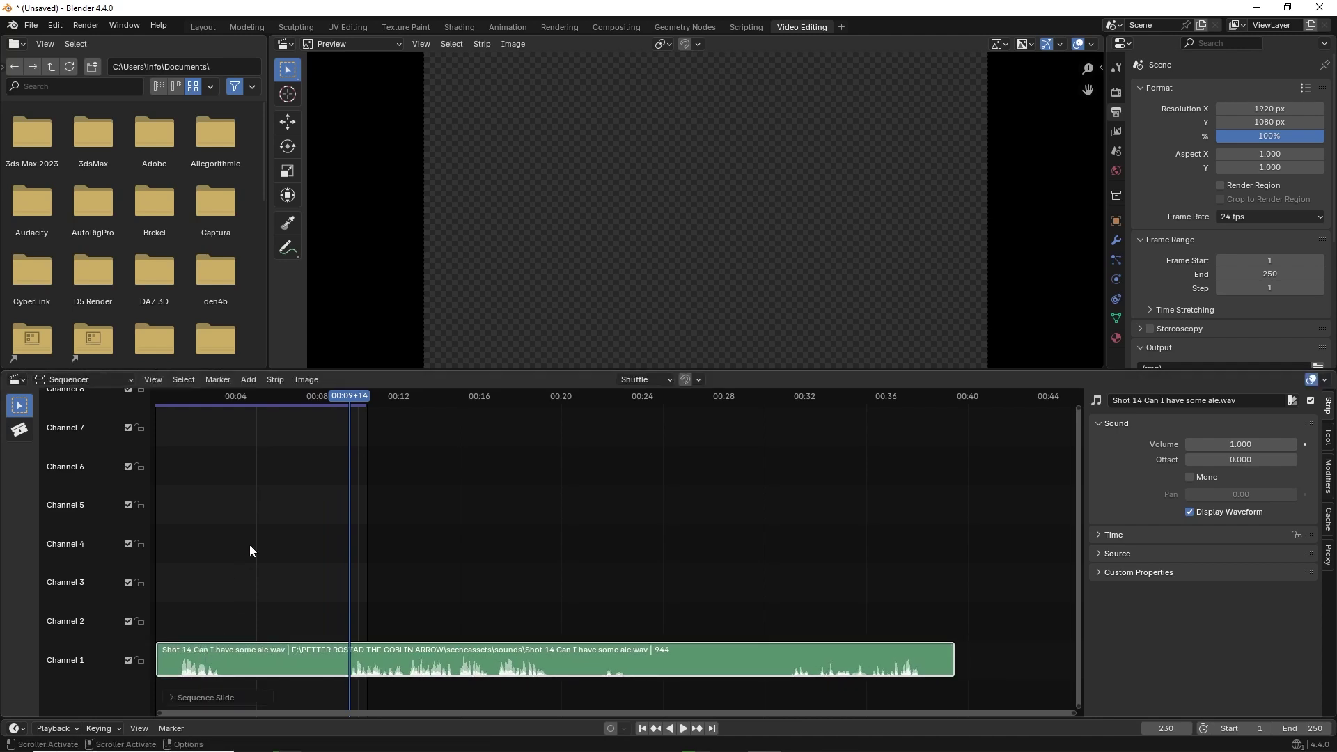
left_click_drag(318, 396, 152, 397)
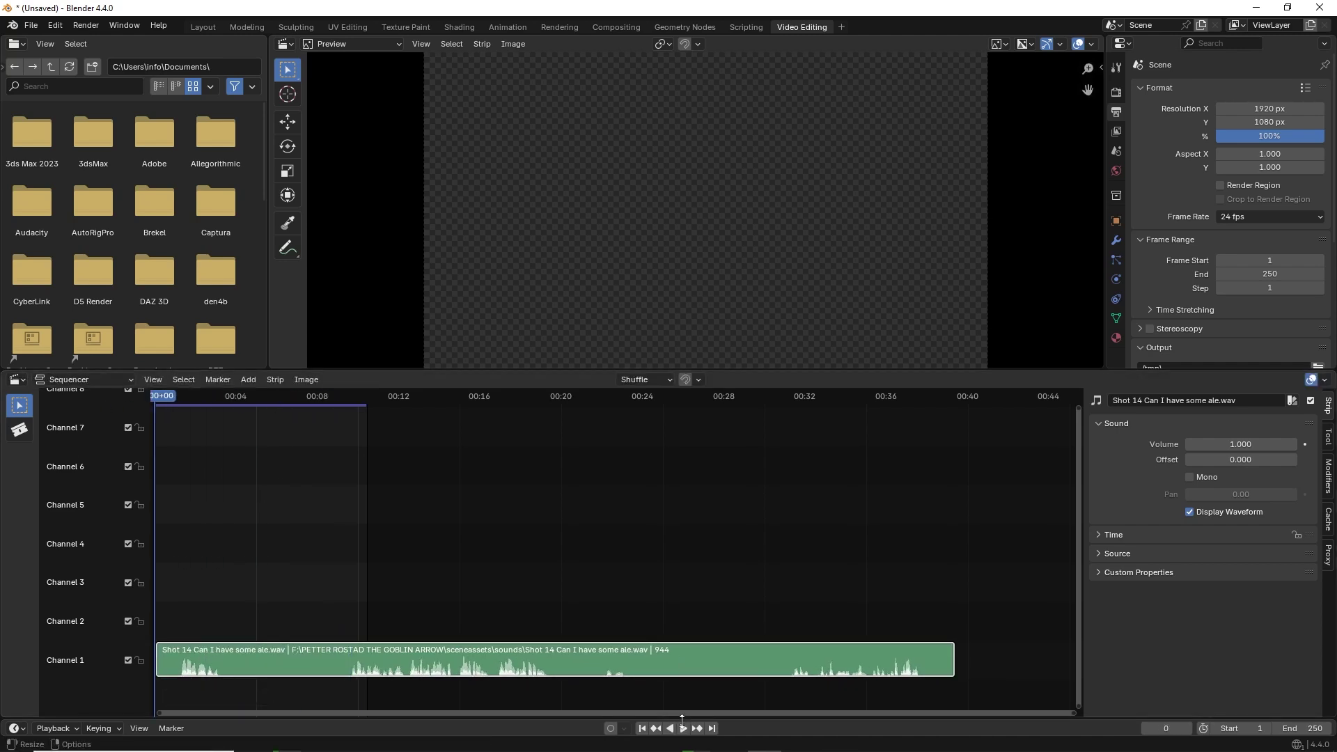
left_click(684, 729)
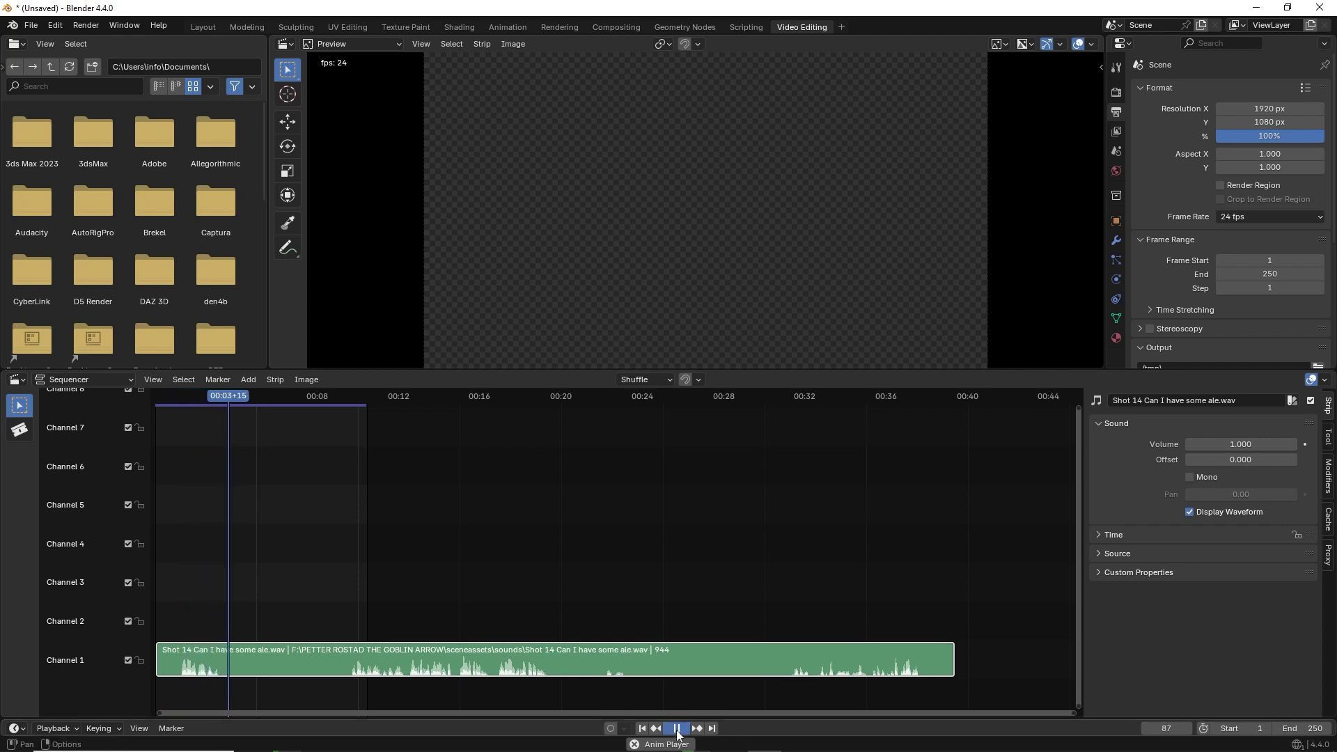
left_click(677, 729)
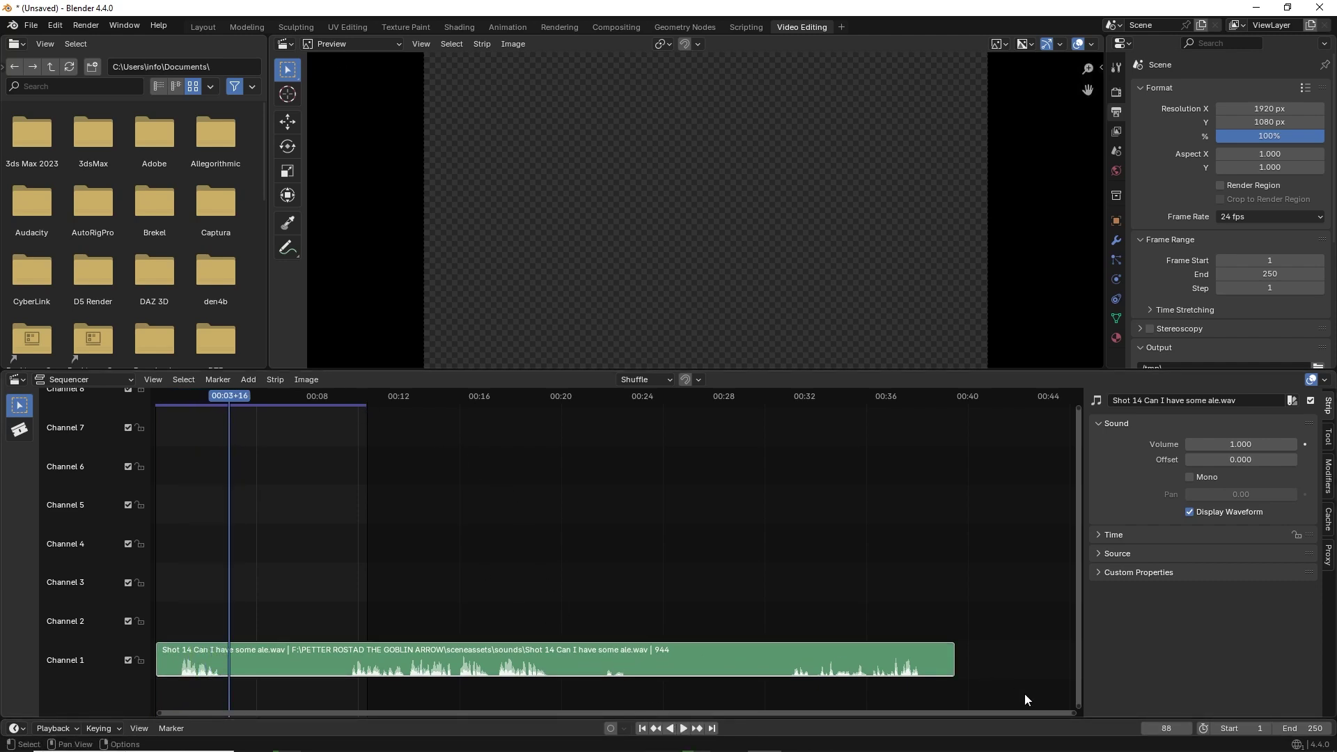
left_click_drag(1306, 729, 1334, 729)
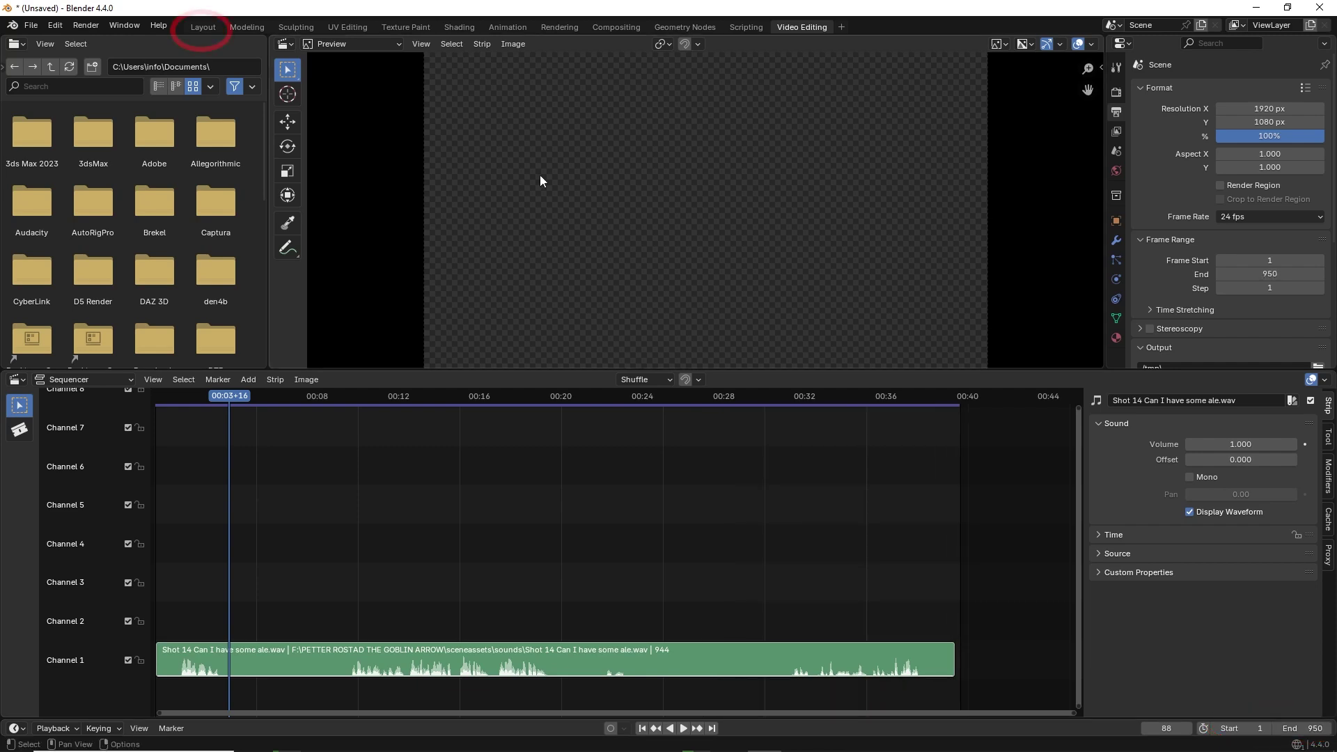
- Return to Layout, play and pause the audio, then scrub the playhead back to frame 38
left_click(201, 28)
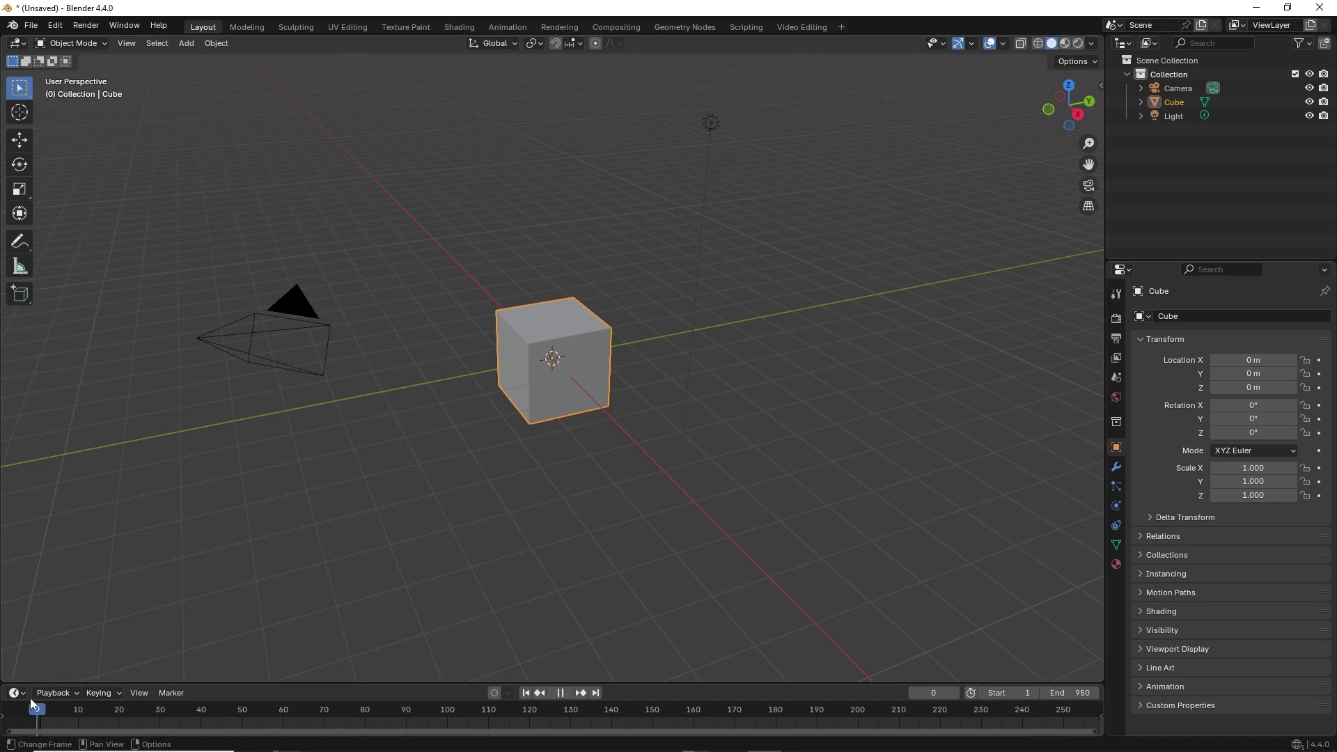
left_click(560, 693)
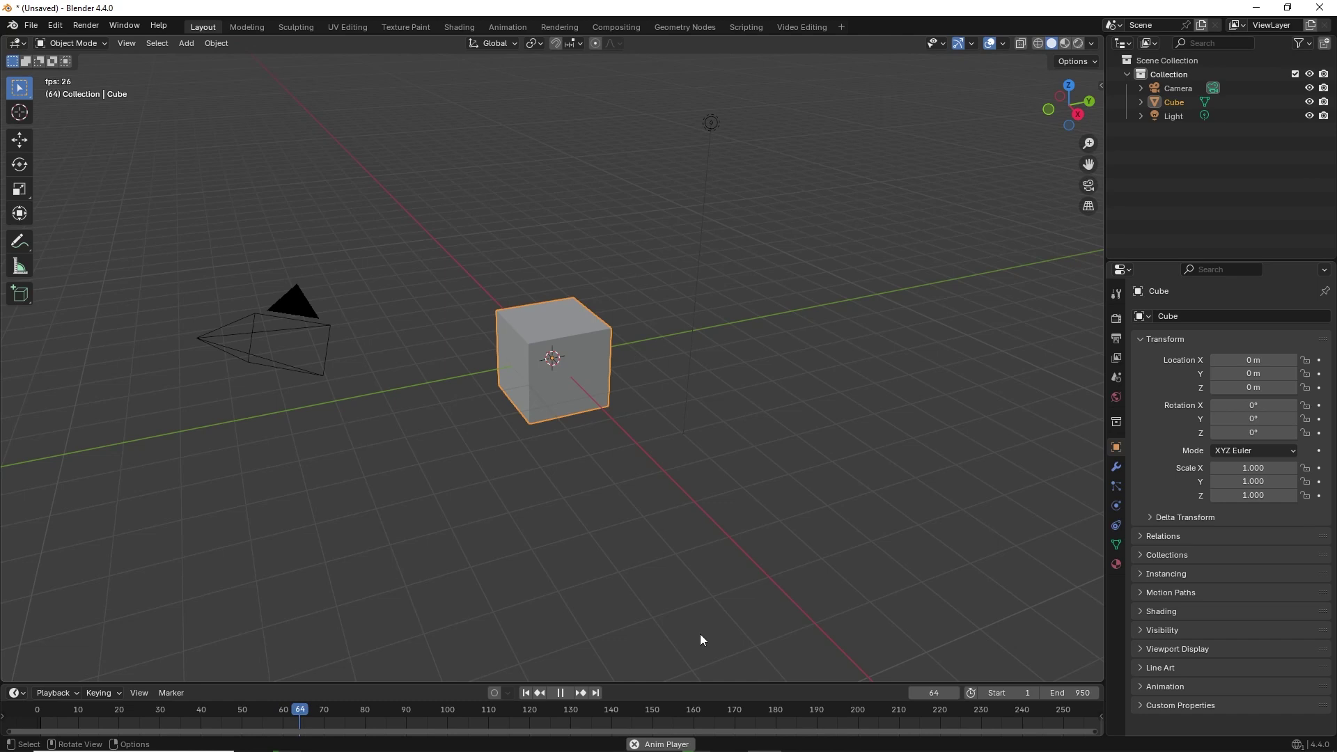
left_click(560, 693)
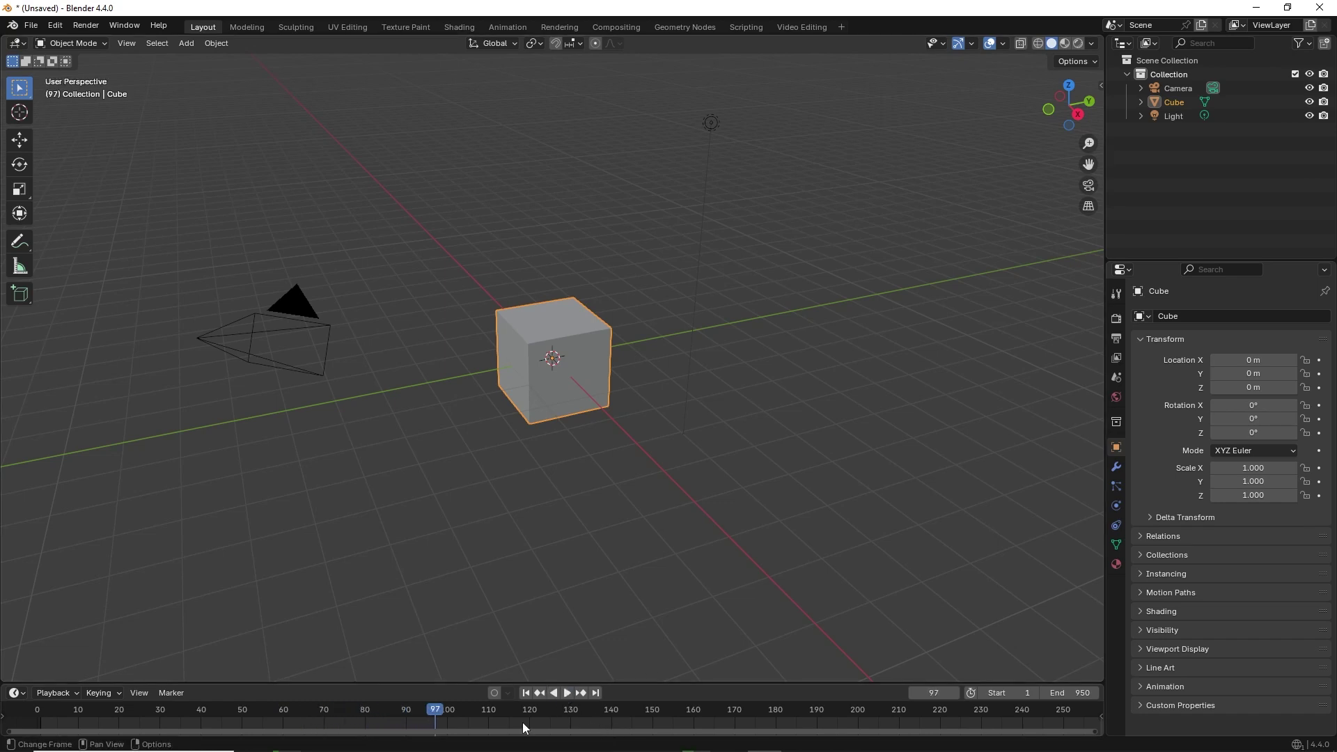
left_click_drag(452, 711, 169, 718)
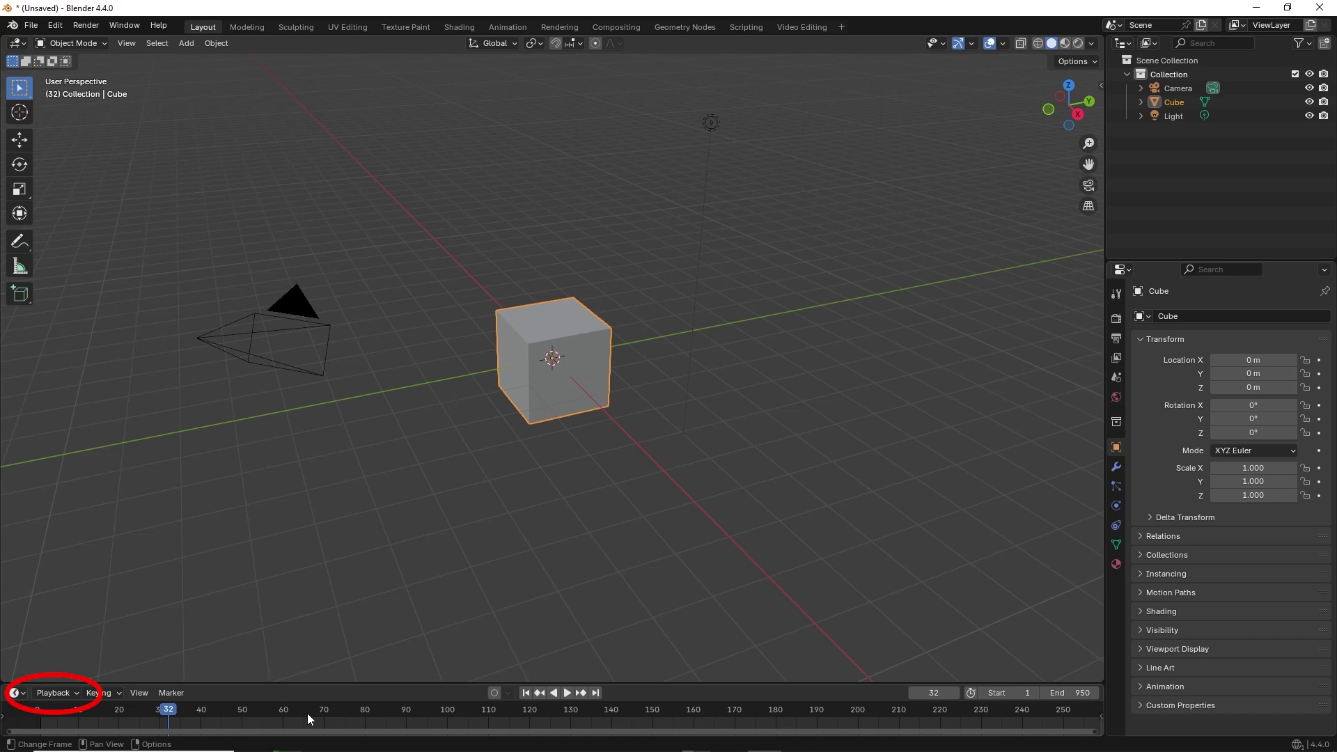
left_click(56, 693)
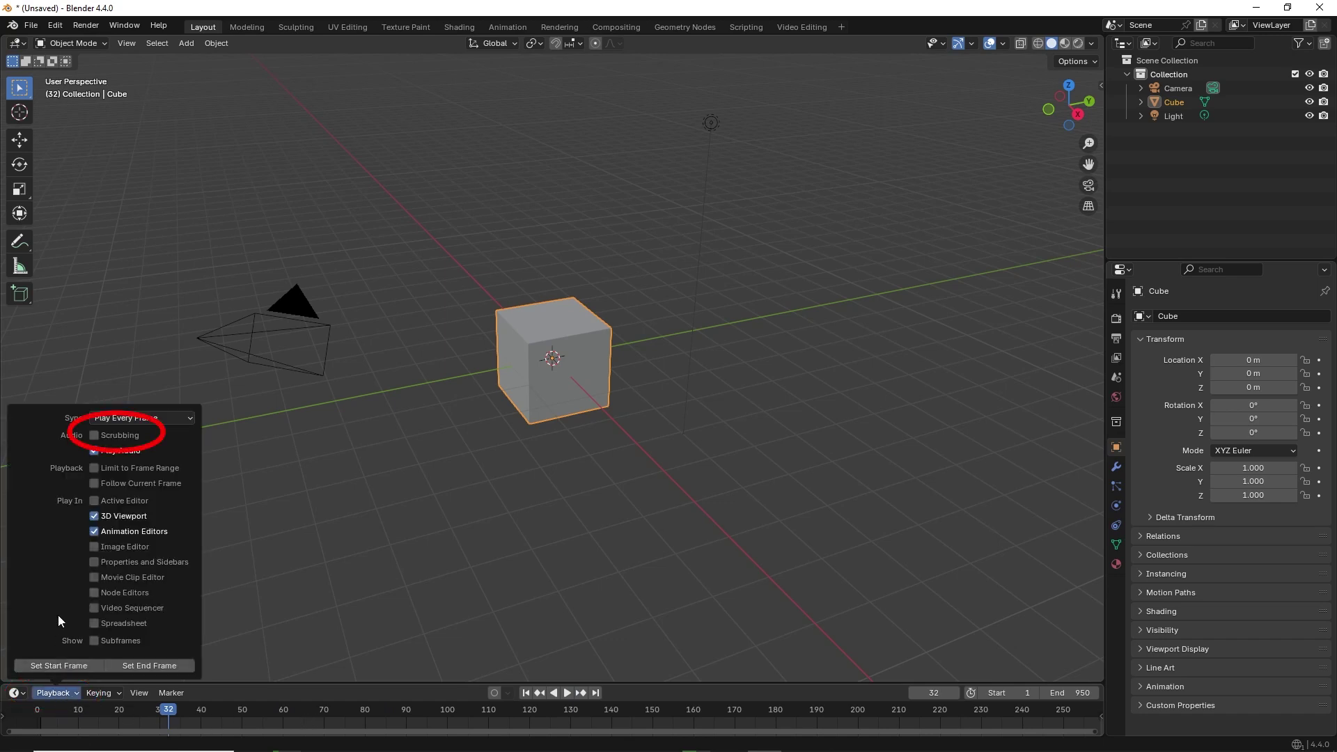
left_click(93, 437)
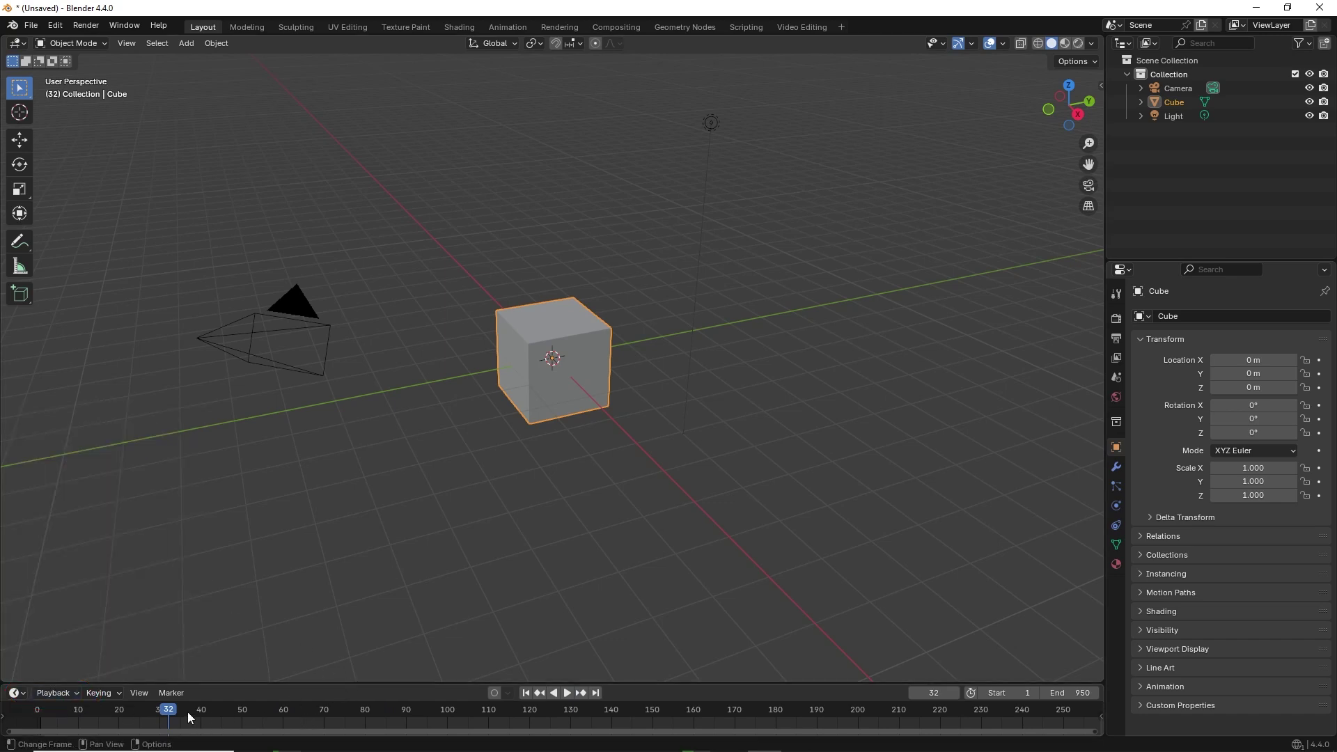
left_click_drag(182, 712, 256, 710)
key("Escape")
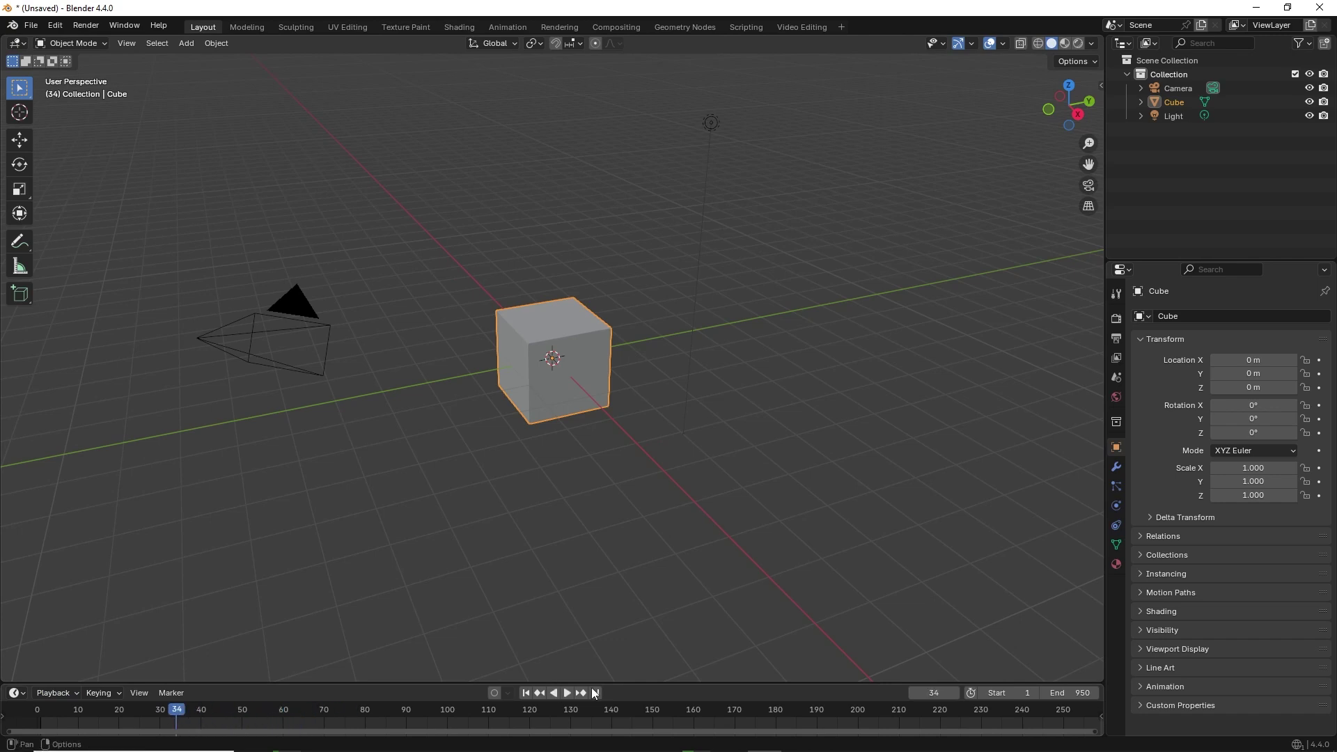
left_click(567, 693)
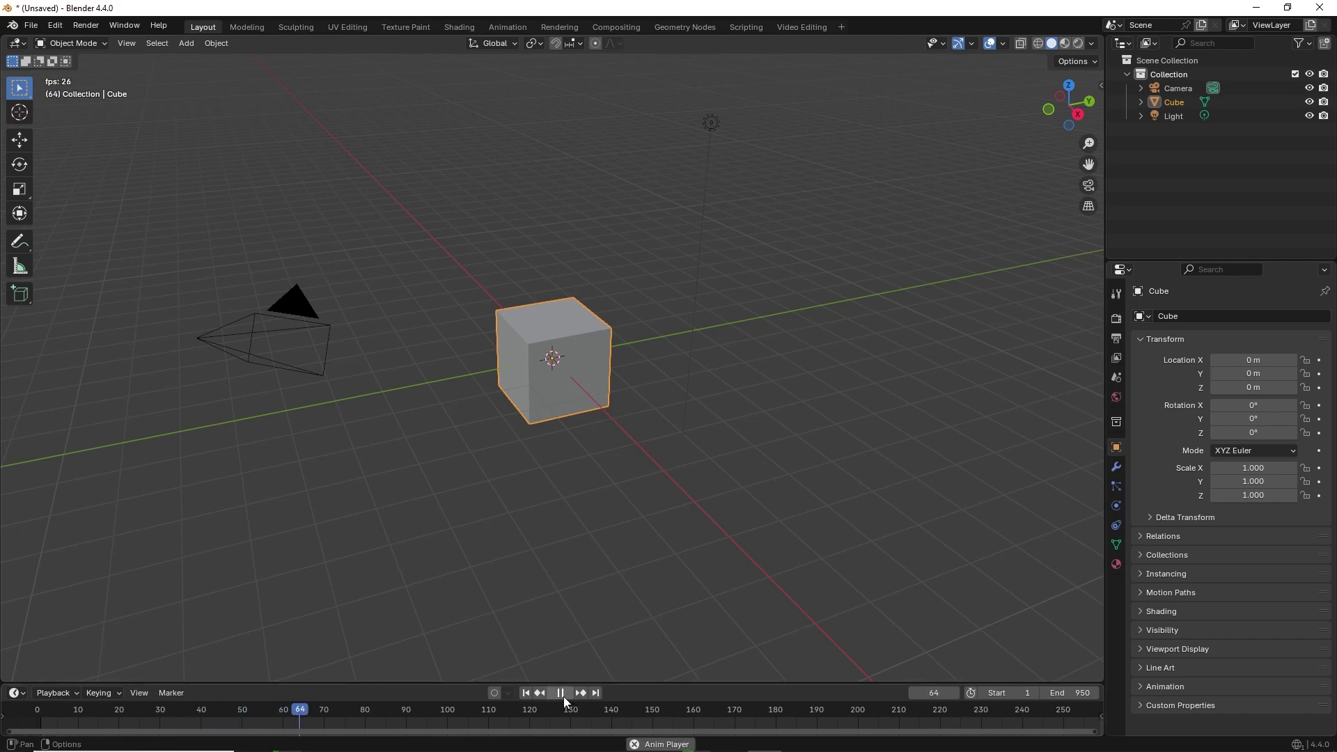
left_click(561, 695)
left_click_drag(612, 681, 616, 640)
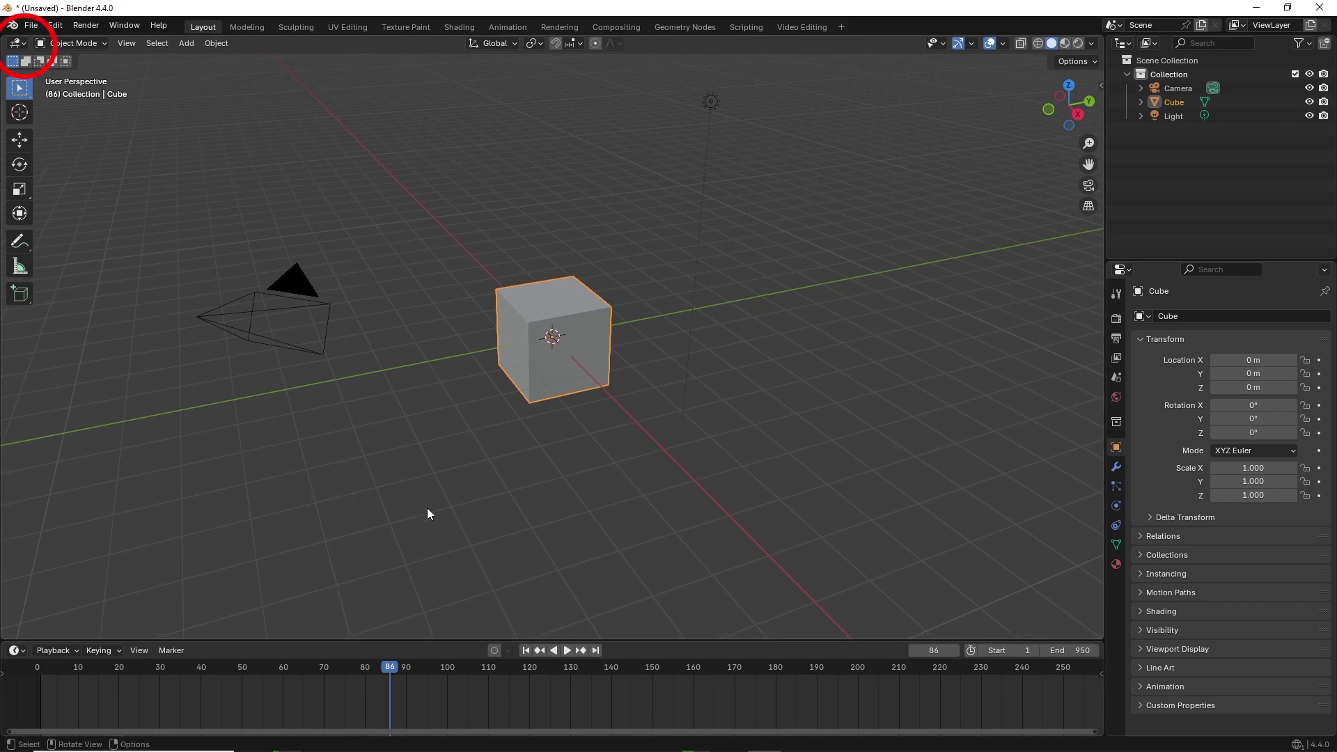
- Split the 3D viewport, make the lower area a taller Video Sequencer, and set waveforms to Full
left_click_drag(5, 39, 141, 572)
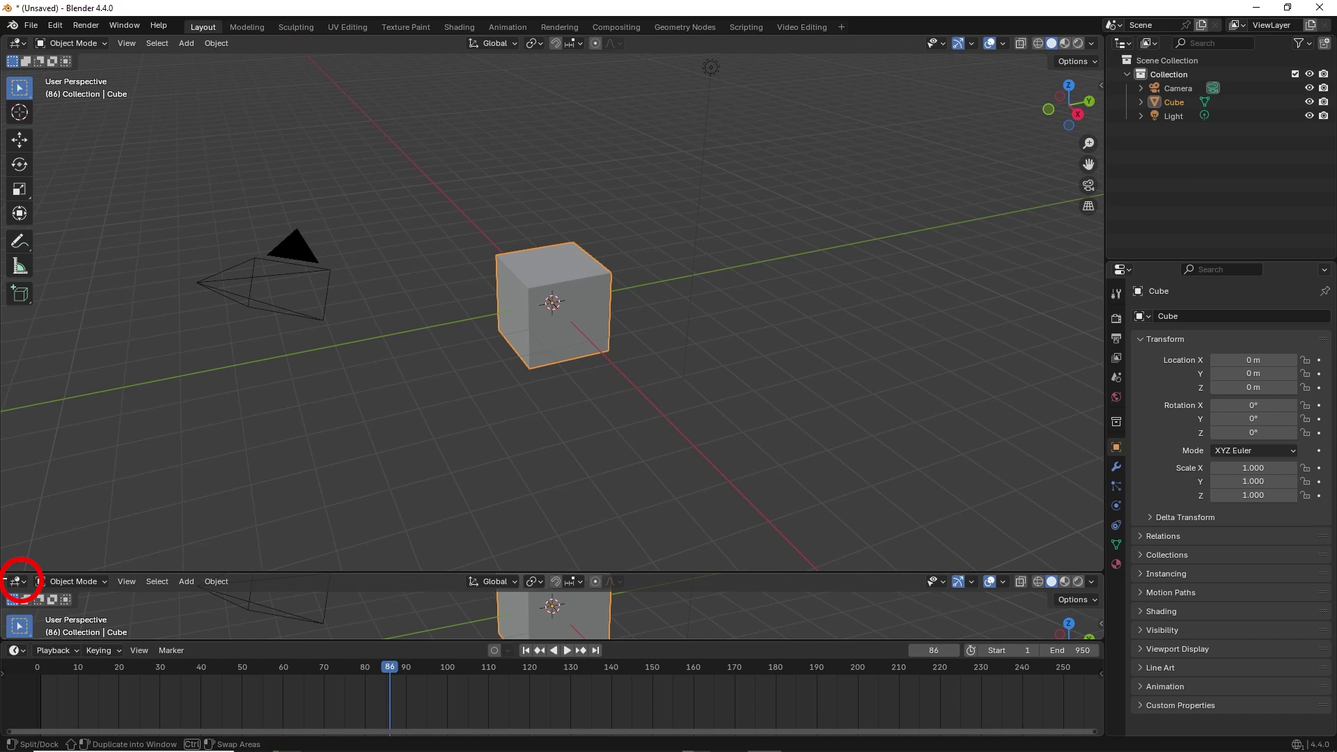
left_click(17, 582)
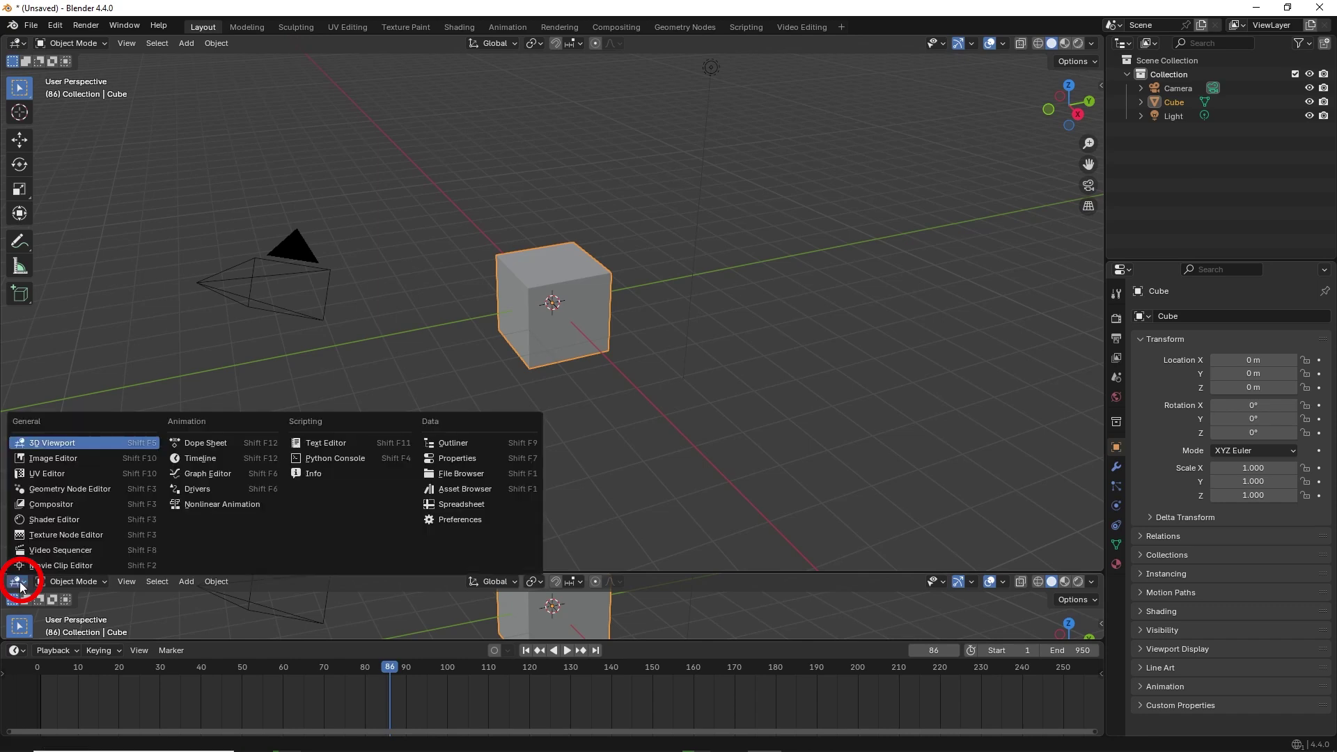
left_click(60, 550)
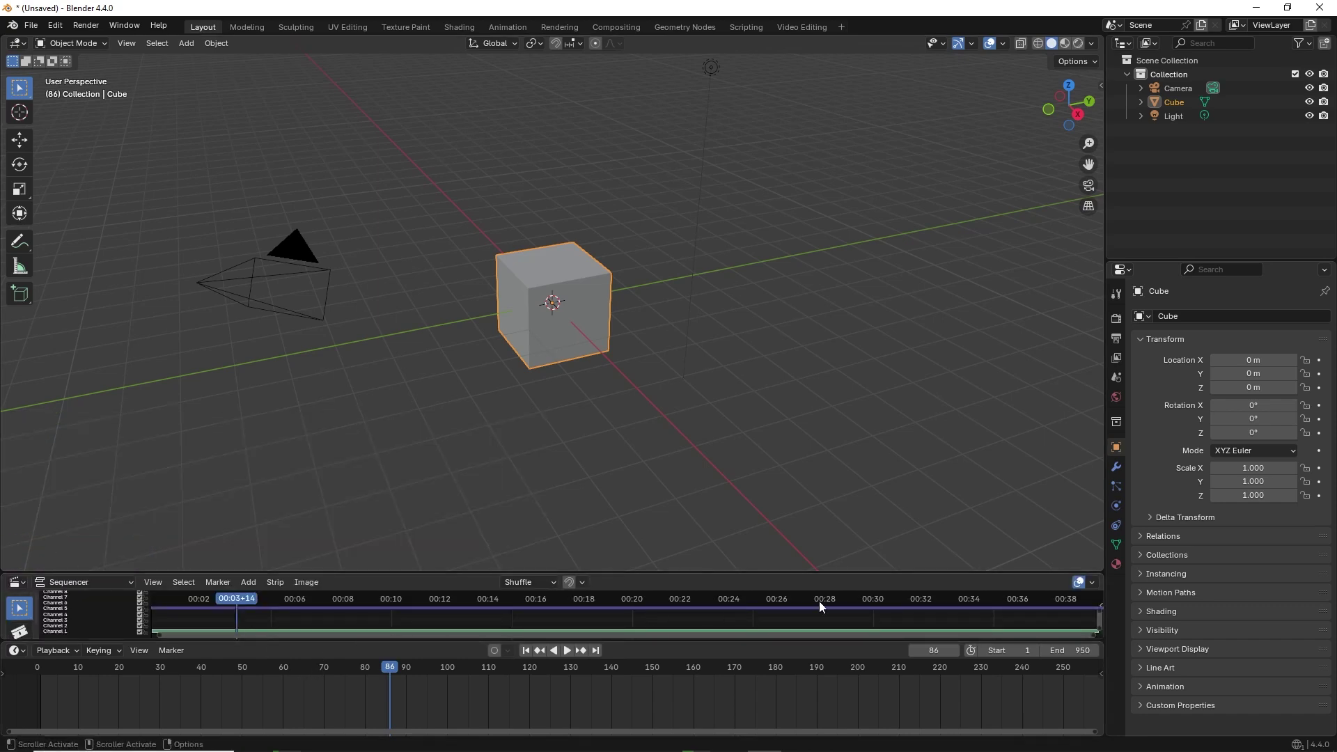
left_click_drag(877, 573, 872, 464)
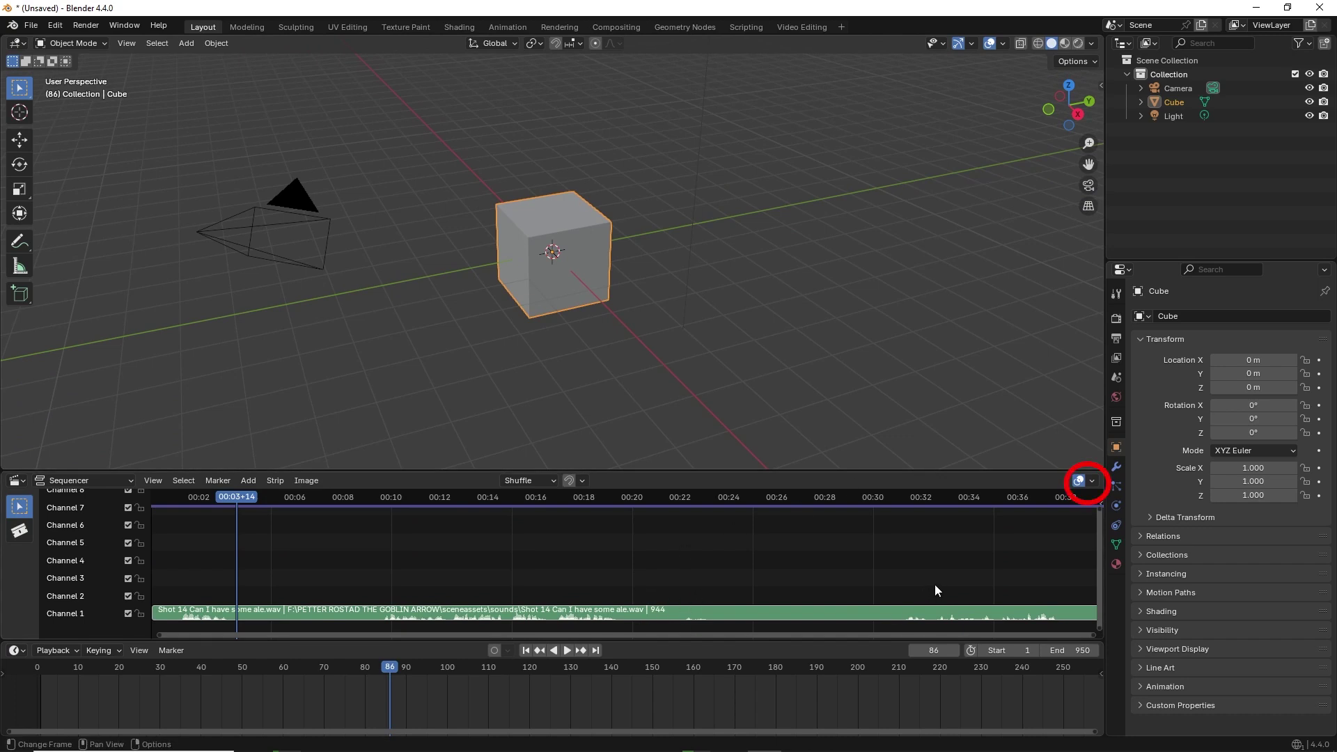
left_click(1094, 482)
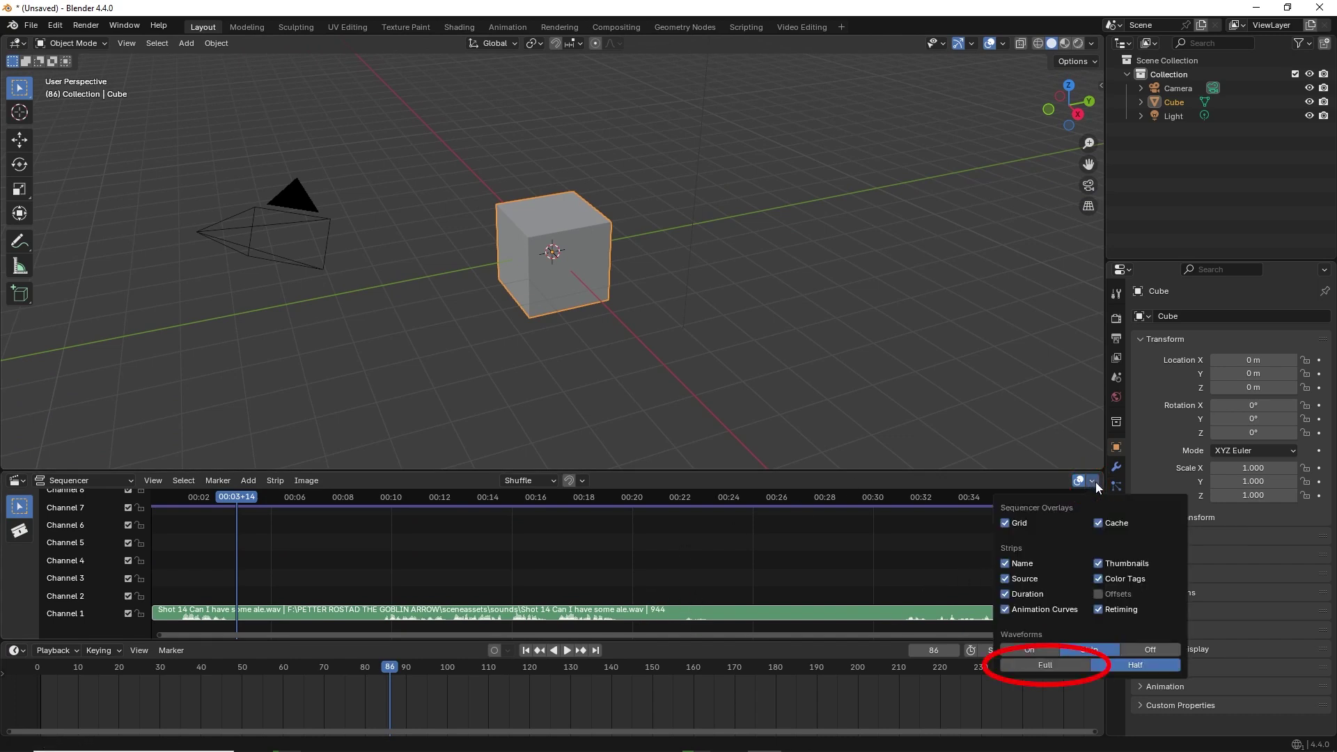
left_click(1048, 664)
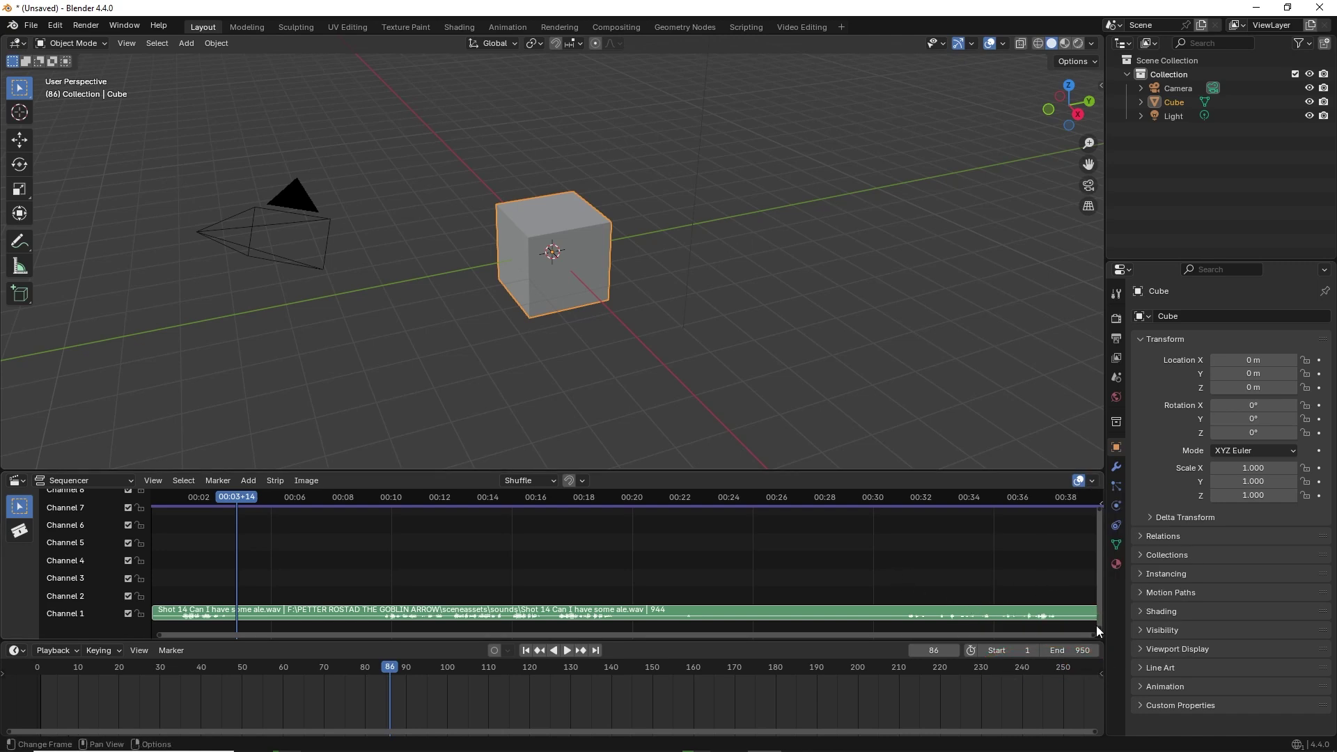
- Shrink the Sequencer panel around Channel 1's waveform strip and scrub the playhead to frame 0
mouse_move(1098, 627)
left_mouse_down()
mouse_move(1098, 508)
mouse_move(1102, 608)
left_mouse_up()
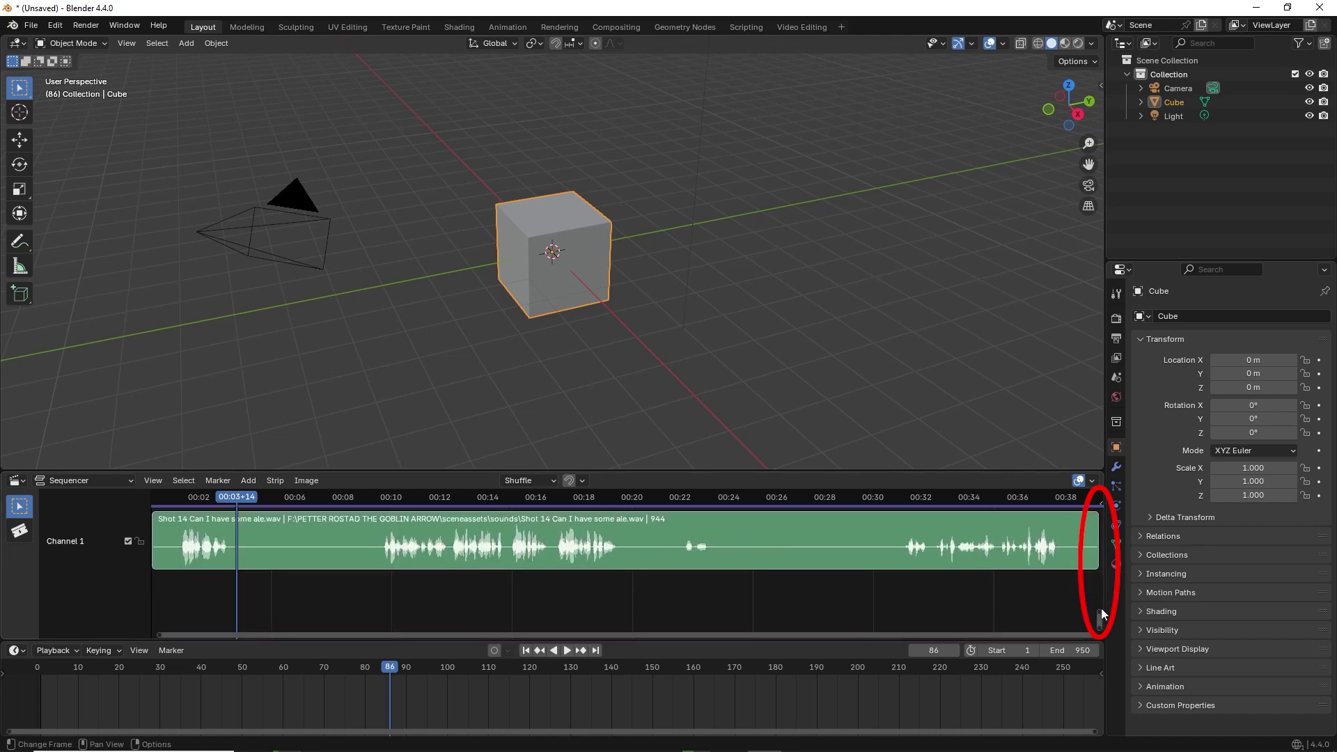
left_click_drag(995, 473, 996, 512)
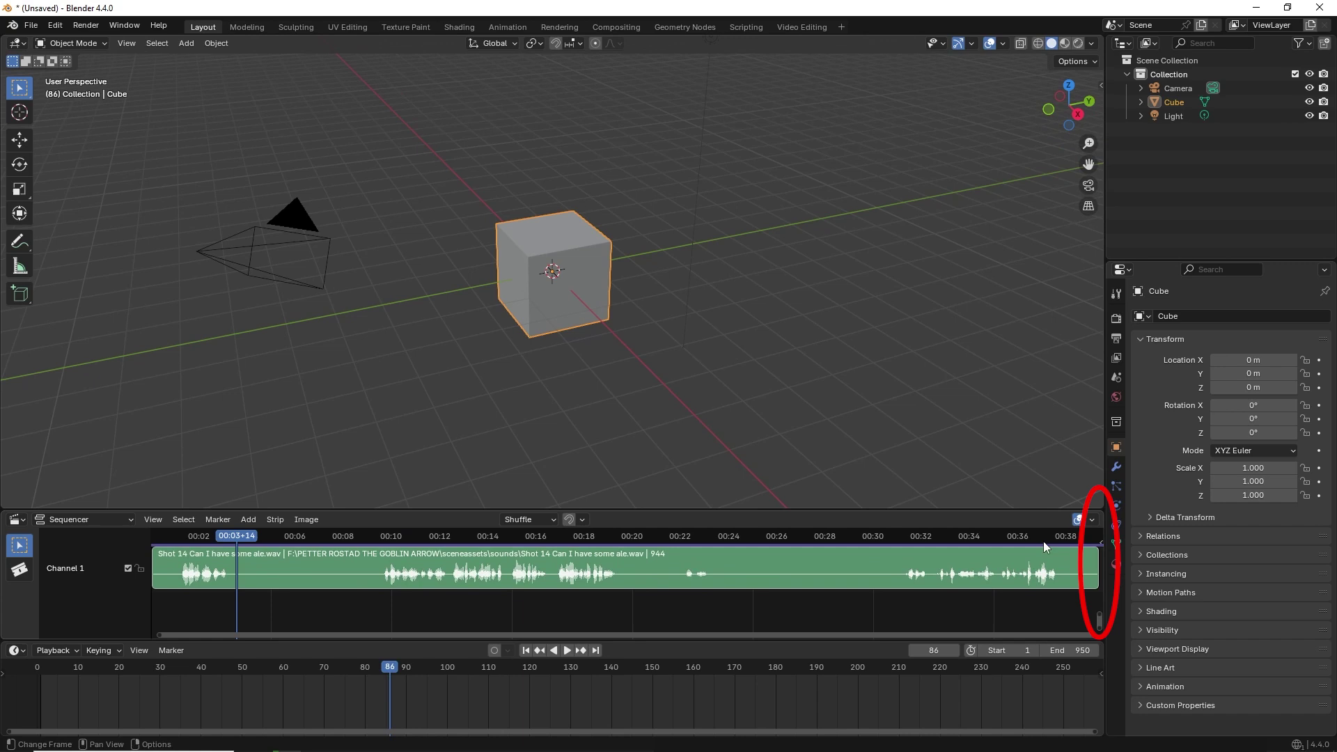
left_click_drag(1102, 623, 1101, 622)
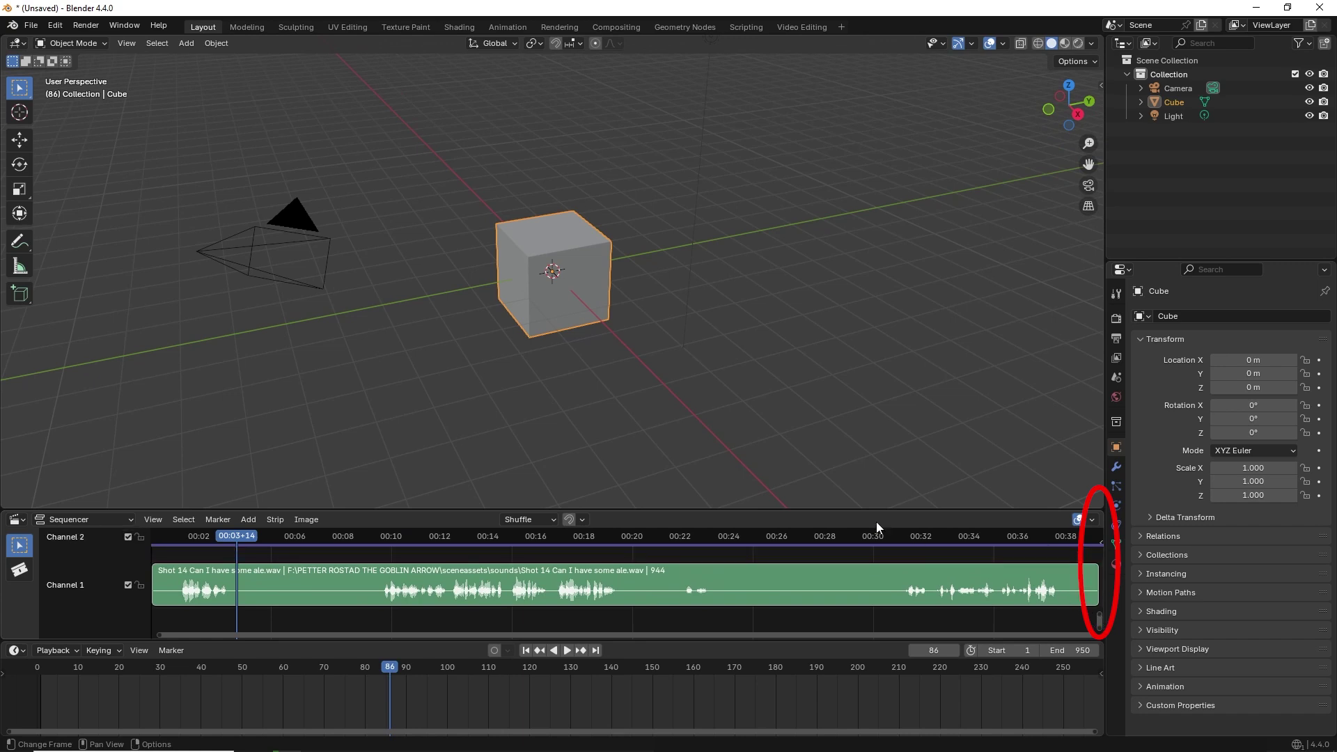
left_click_drag(843, 509, 843, 537)
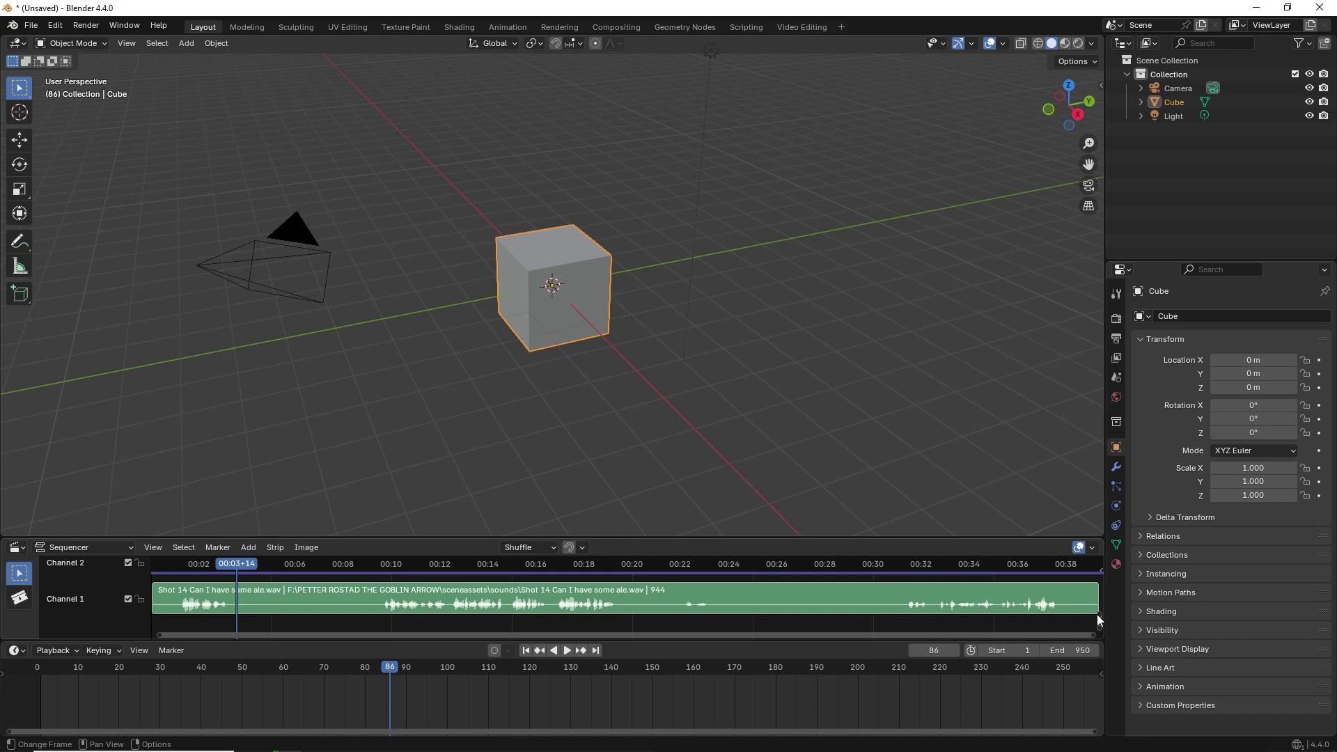
left_click_drag(1097, 615, 1100, 617)
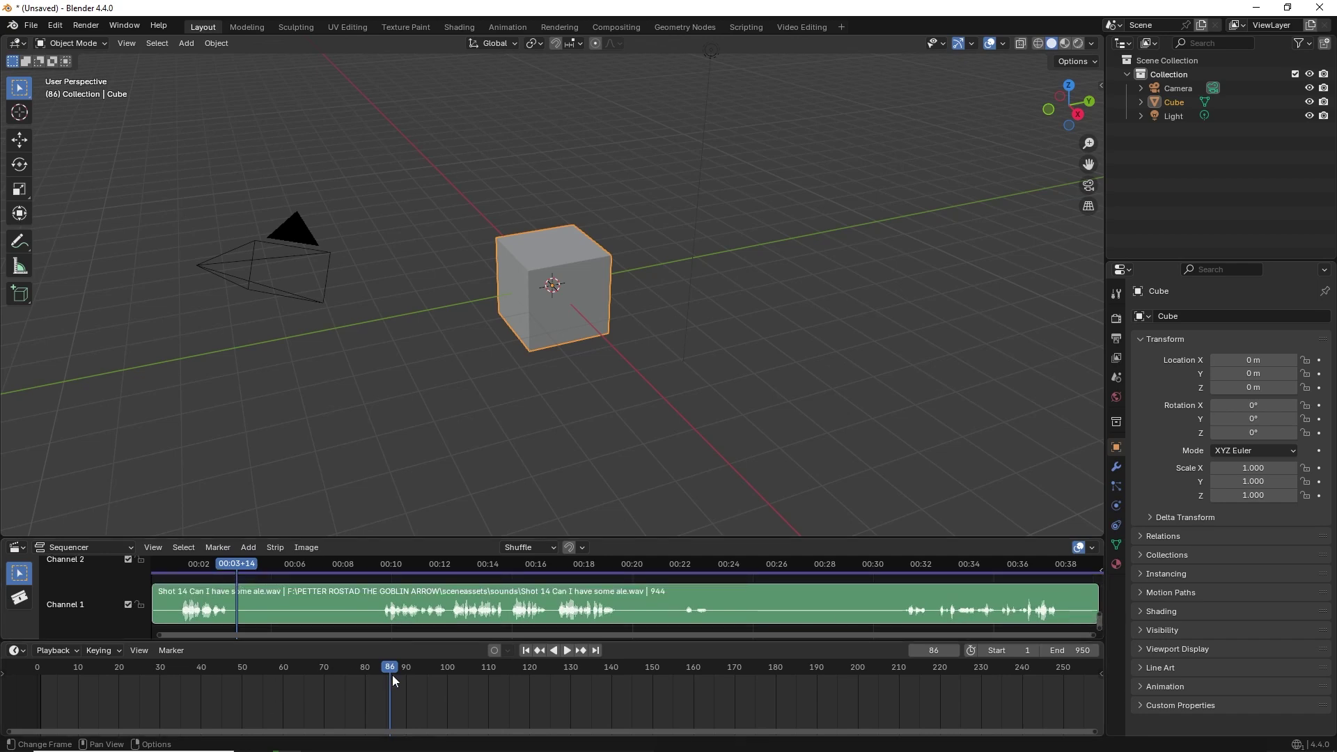
left_click_drag(394, 681, 31, 681)
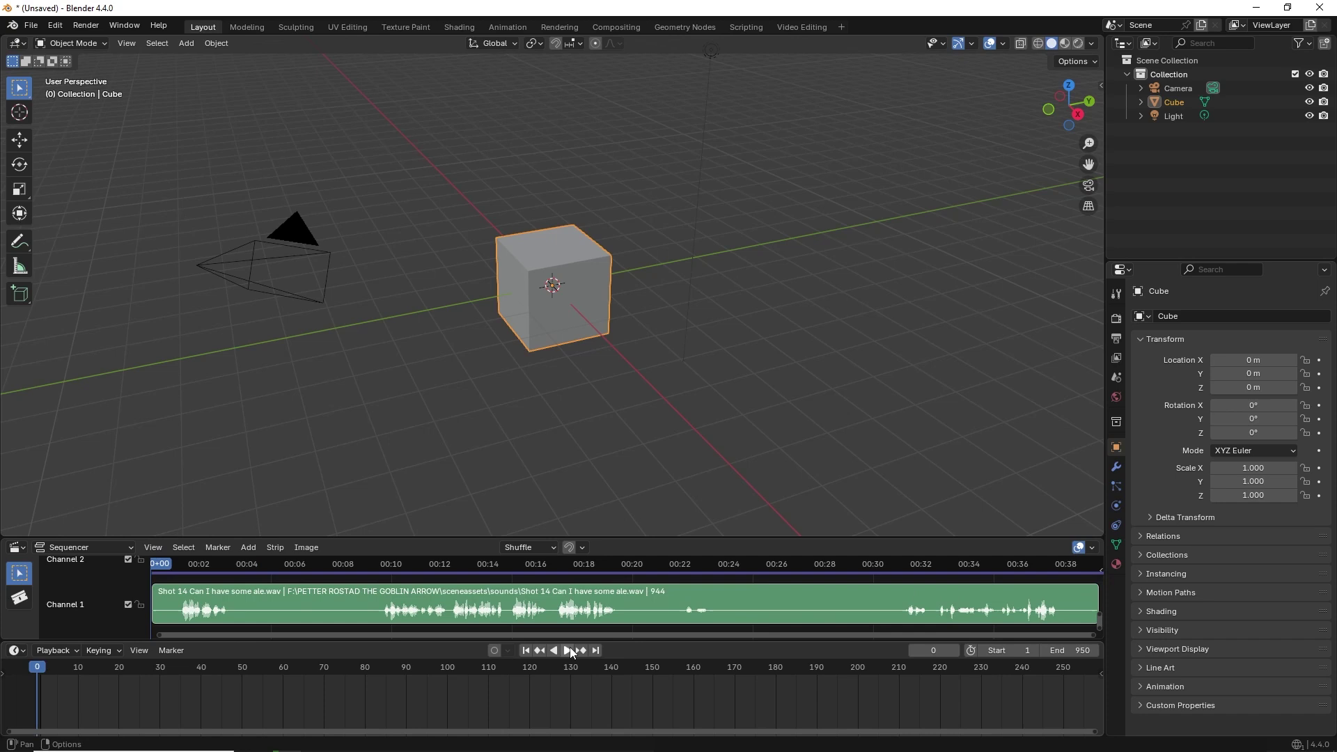
- Play the Shot 14 audio and pause it at frame 109
left_click(569, 651)
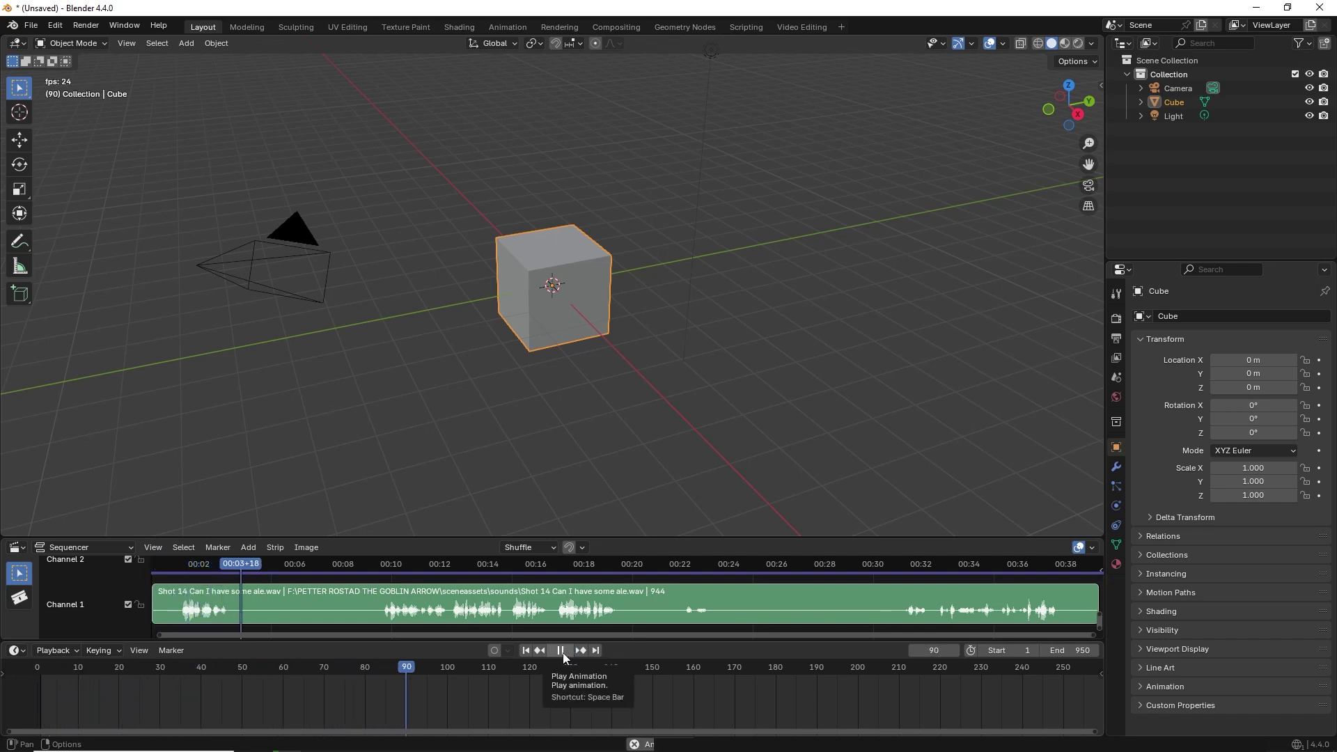
left_click(563, 654)
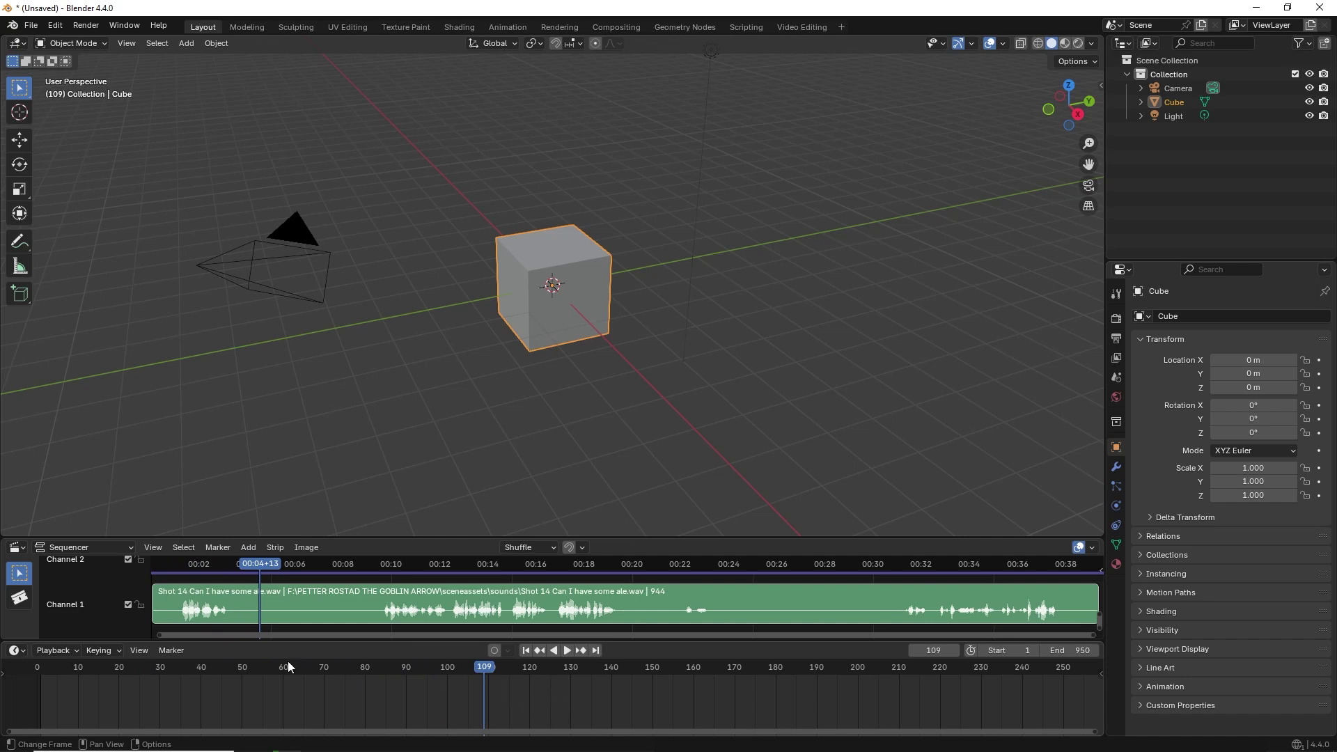
left_click_drag(151, 585, 43, 575)
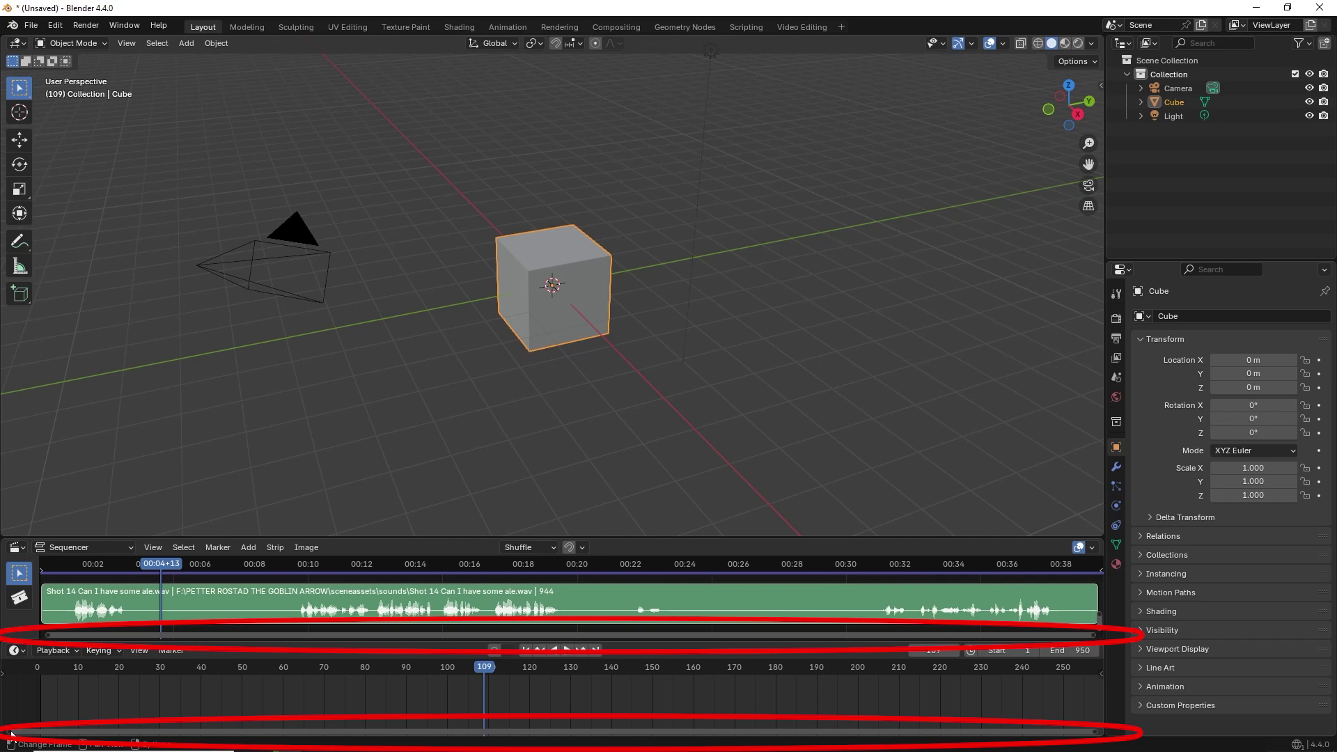
left_click_drag(12, 735, 48, 731)
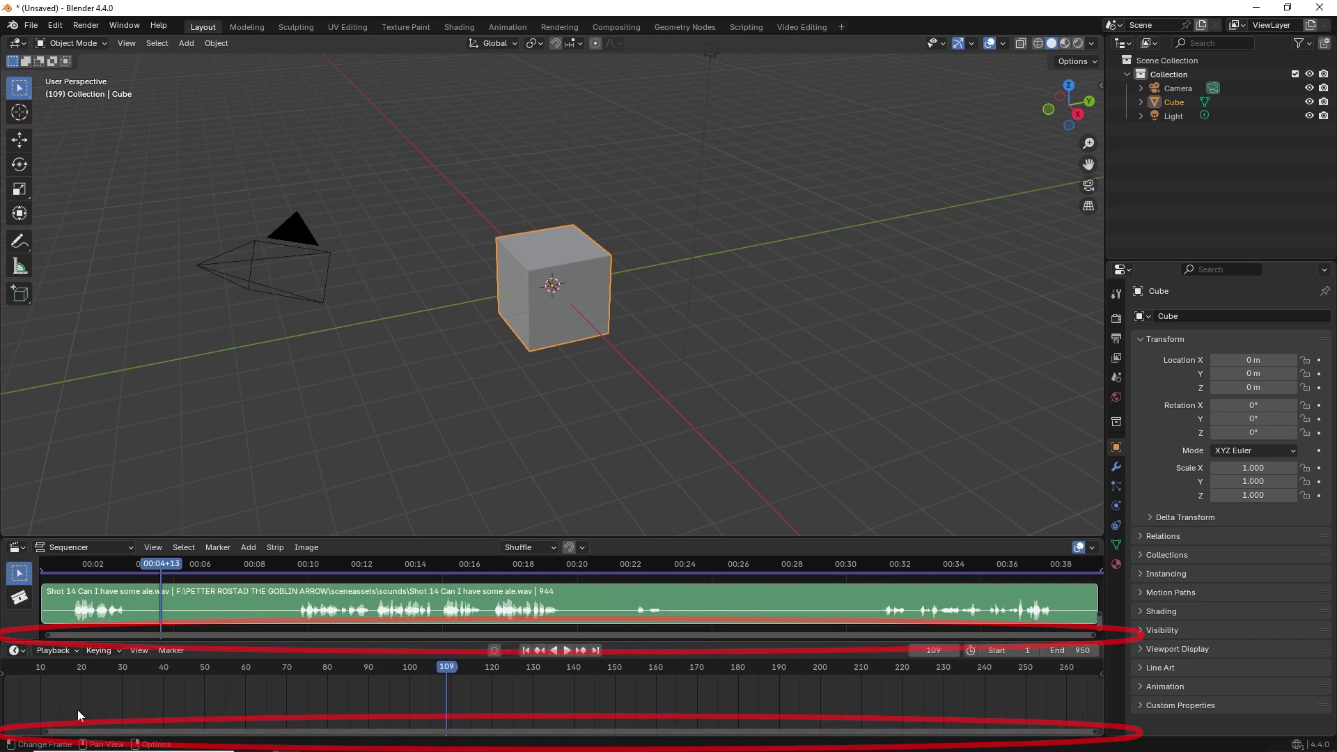
left_click(567, 650)
left_click(531, 670)
key("space")
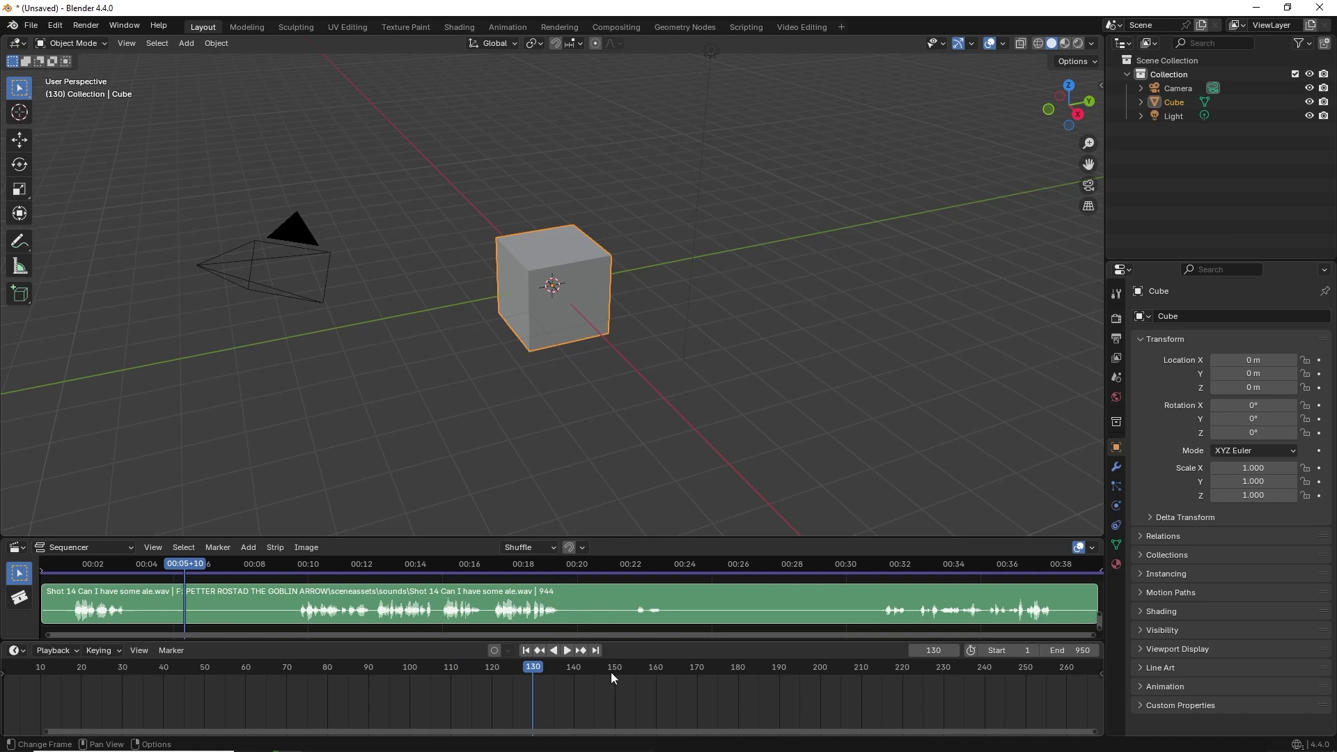
- Zoom the timeline out to frames 0–950 and scrub the playhead through the audio to frame 26
left_click_drag(1097, 732, 1323, 749)
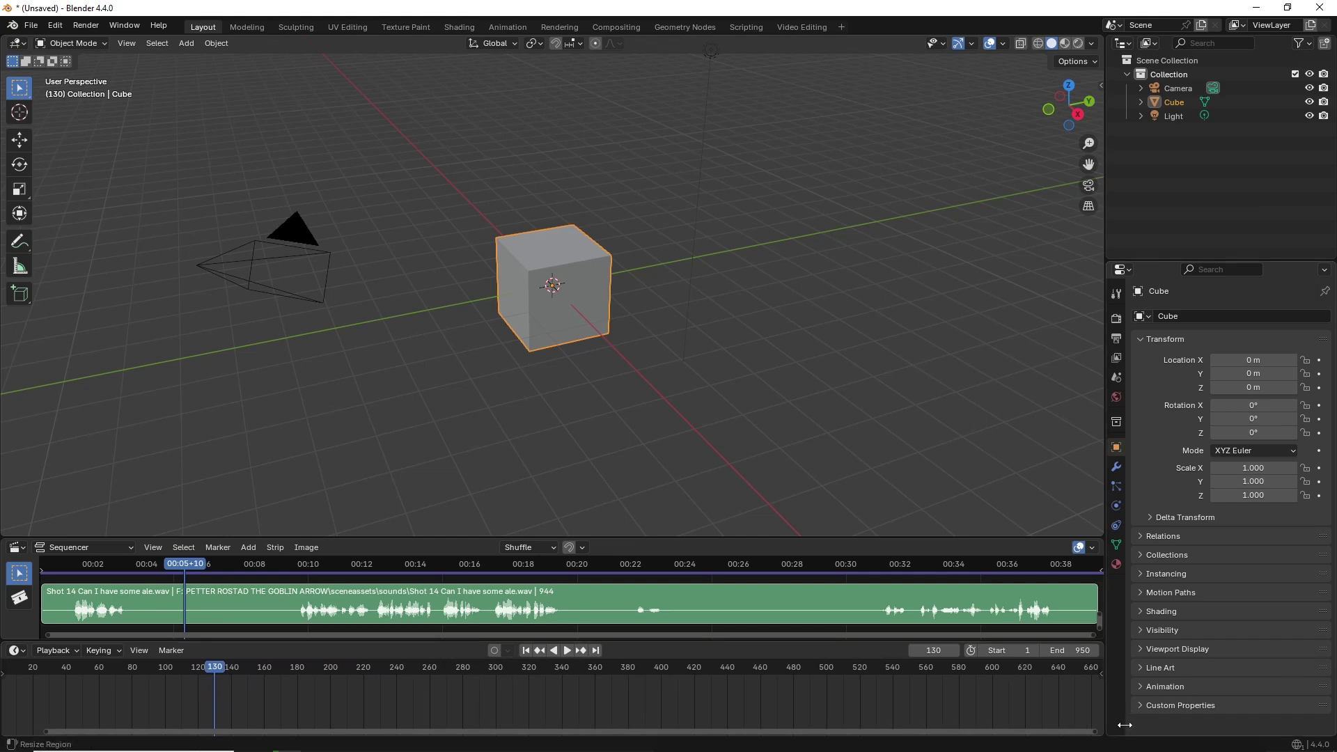
left_click_drag(1098, 733, 1128, 727)
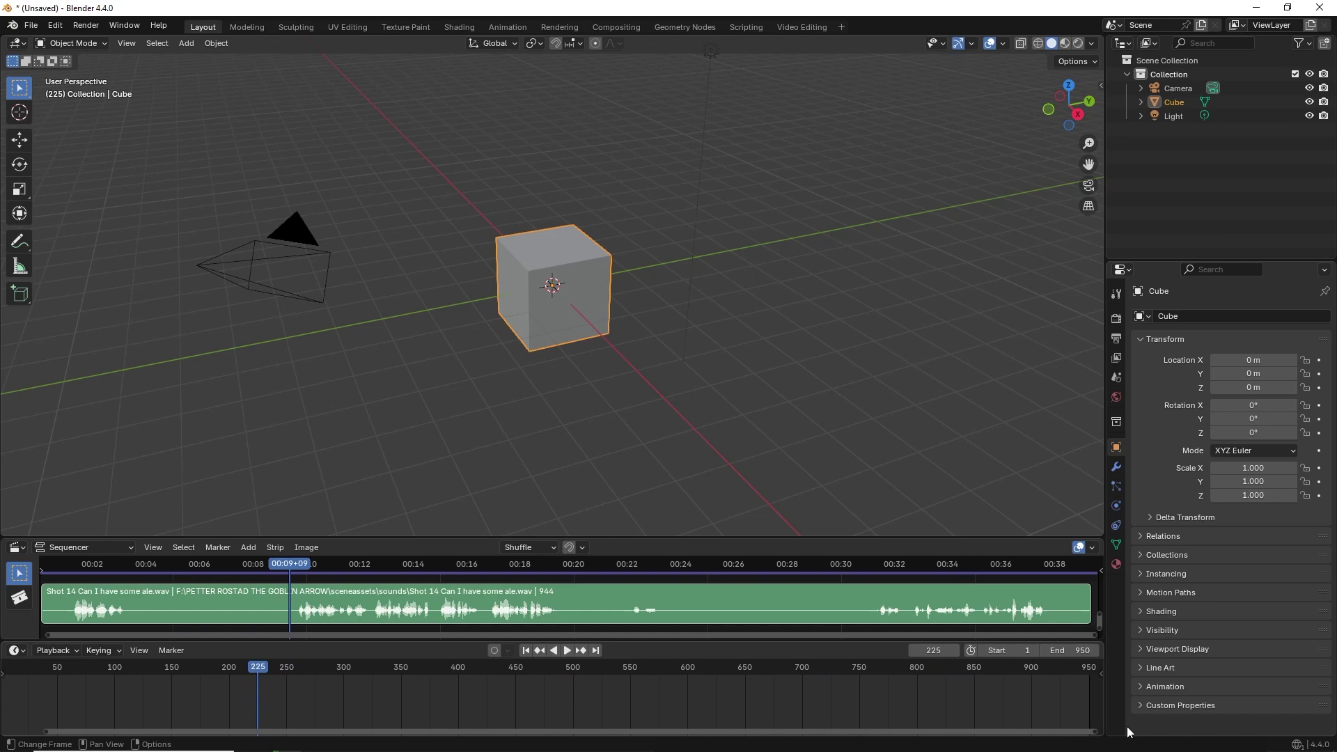
left_click_drag(262, 667, 513, 669)
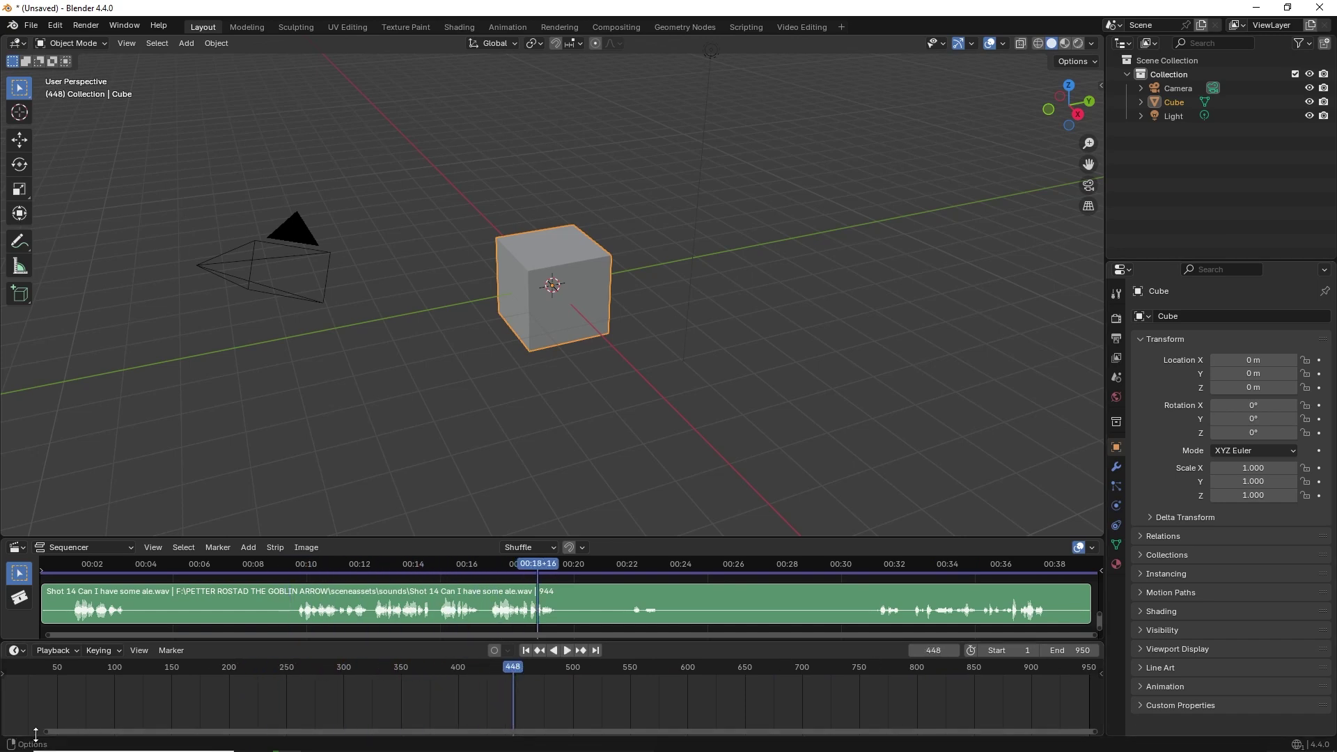
left_click_drag(47, 733, 2, 742)
left_click_drag(551, 666, 72, 648)
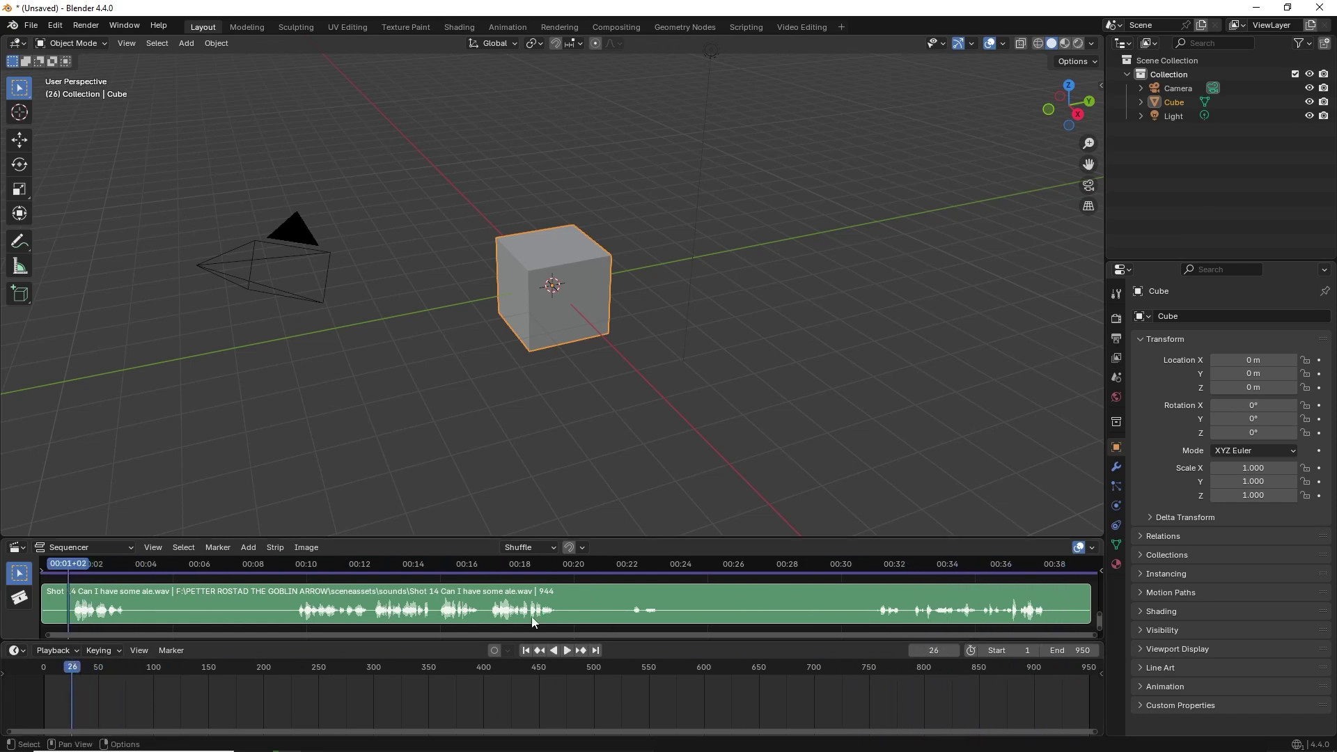
- Play the Shot 14 audio from frame 26 and stop playback at frame 135
left_click(570, 650)
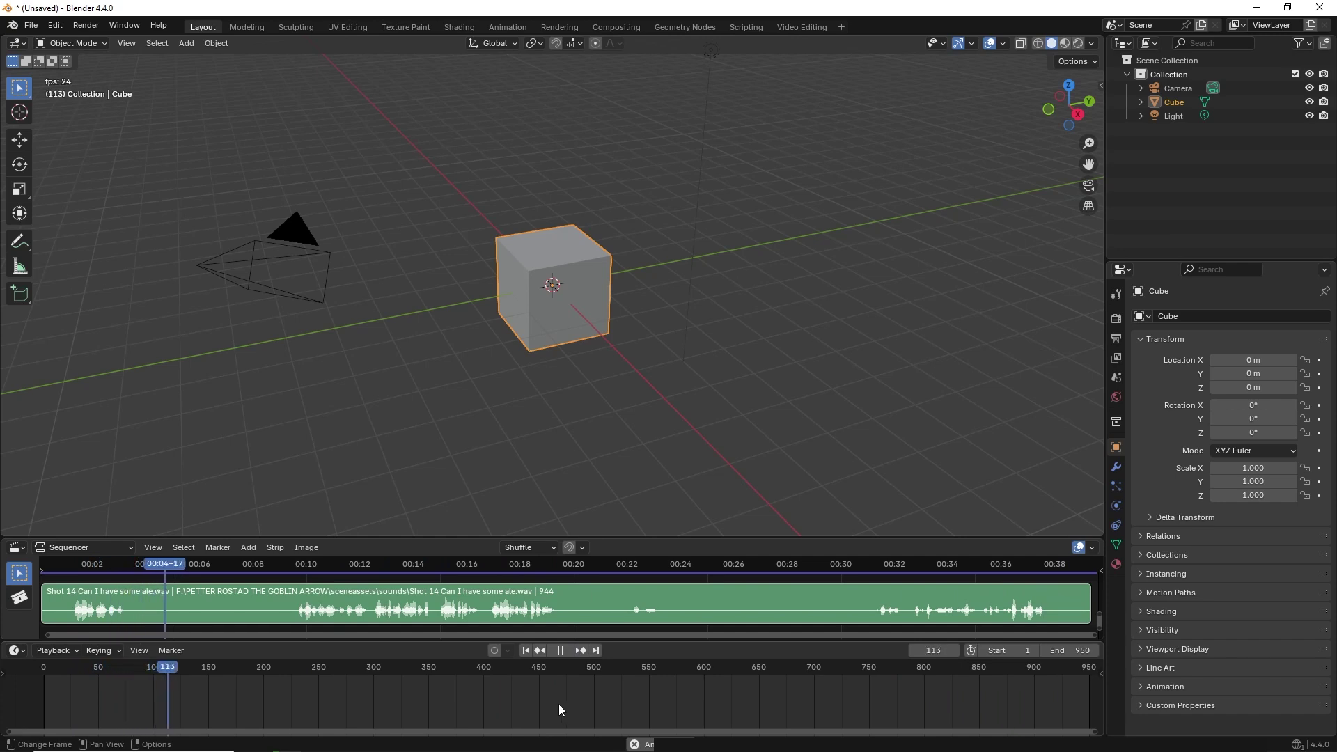
key("space")
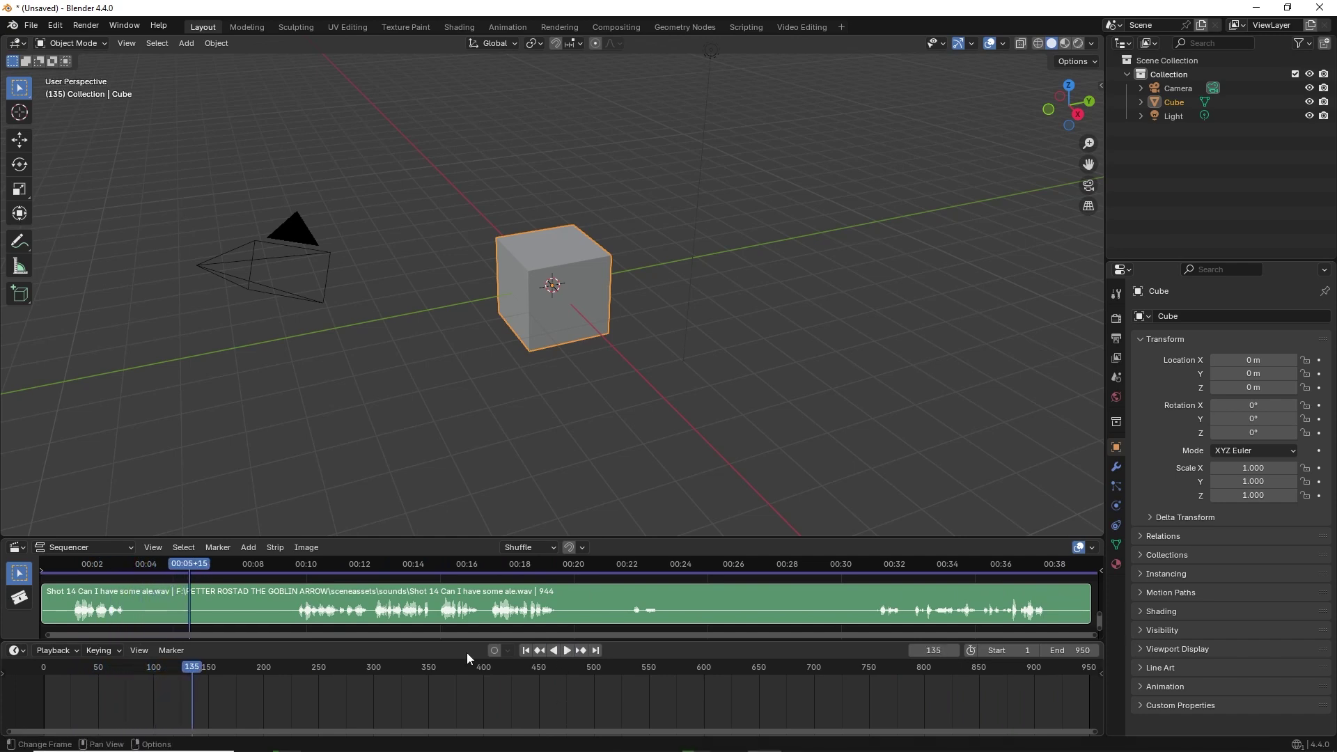